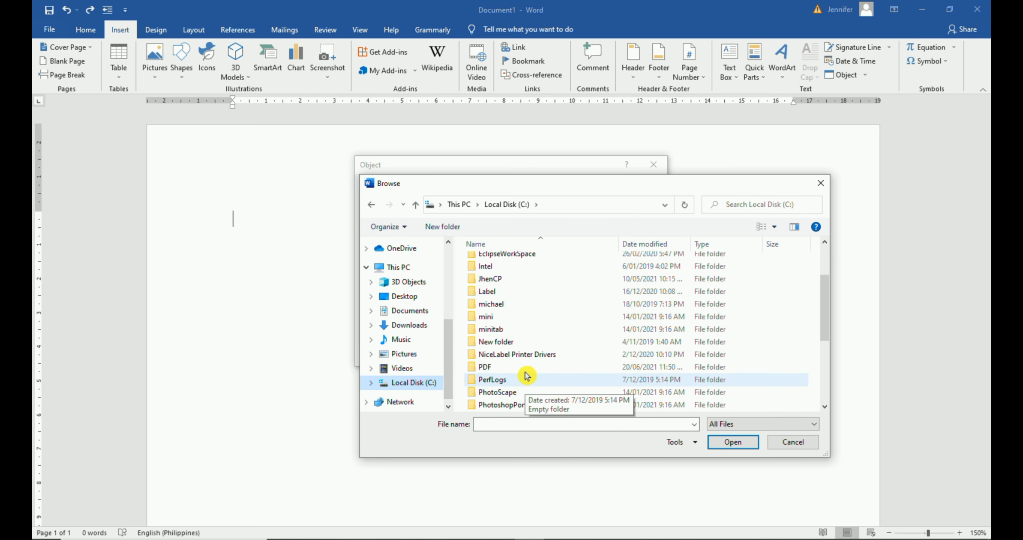
Step: Insert the PDF file "invoice-000002 1" from the C:\PDF folder into the blank document as an embedded object
{"action": "double_click", "coordinate": [523, 366]}
{"action": "left_click", "coordinate": [516, 299]}
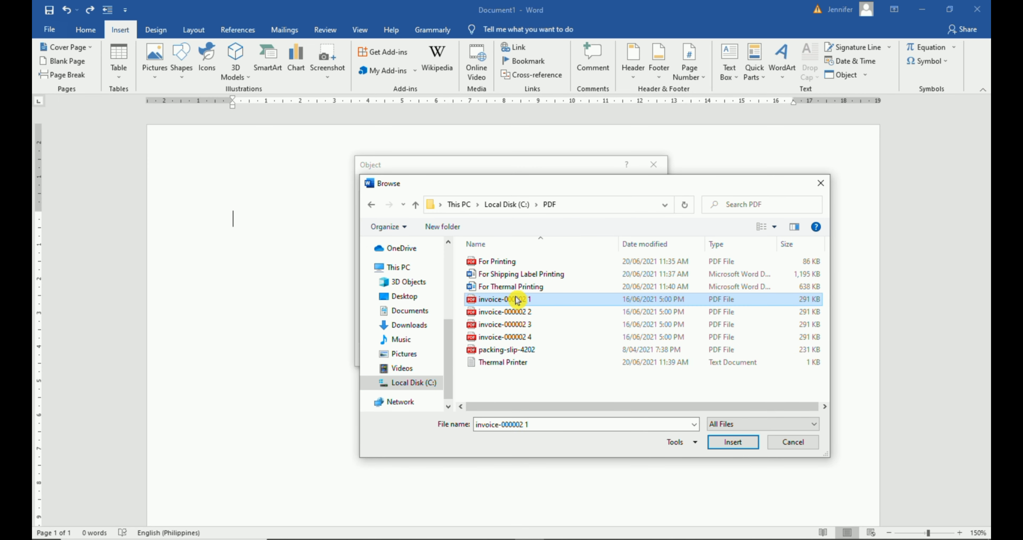
{"action": "left_click", "coordinate": [732, 441]}
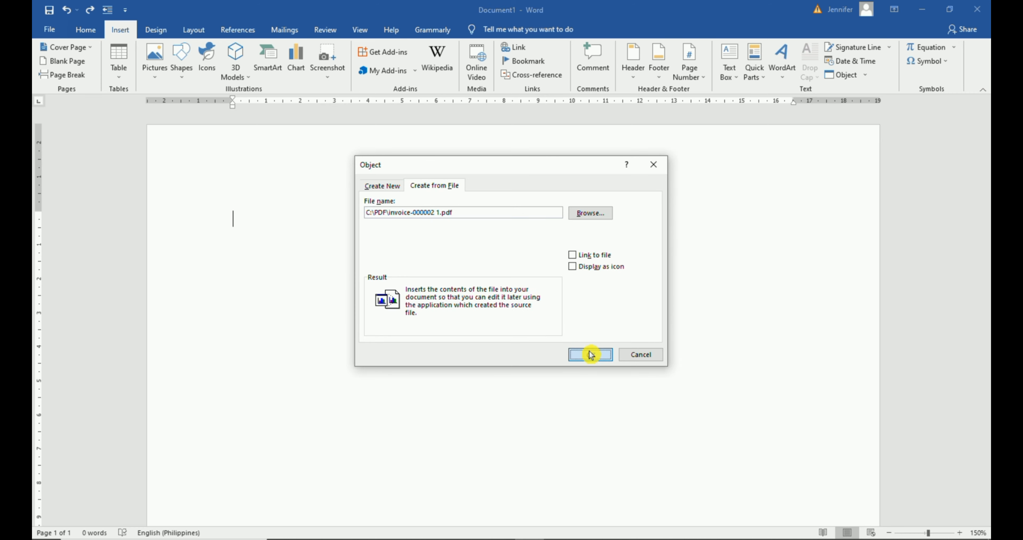
{"action": "left_click", "coordinate": [589, 354]}
Step: Set the absolute height of the inserted first invoice object to 10.8 cm
{"action": "scroll", "coordinate": [512, 316], "scroll_direction": "down", "scroll_amount": 5}
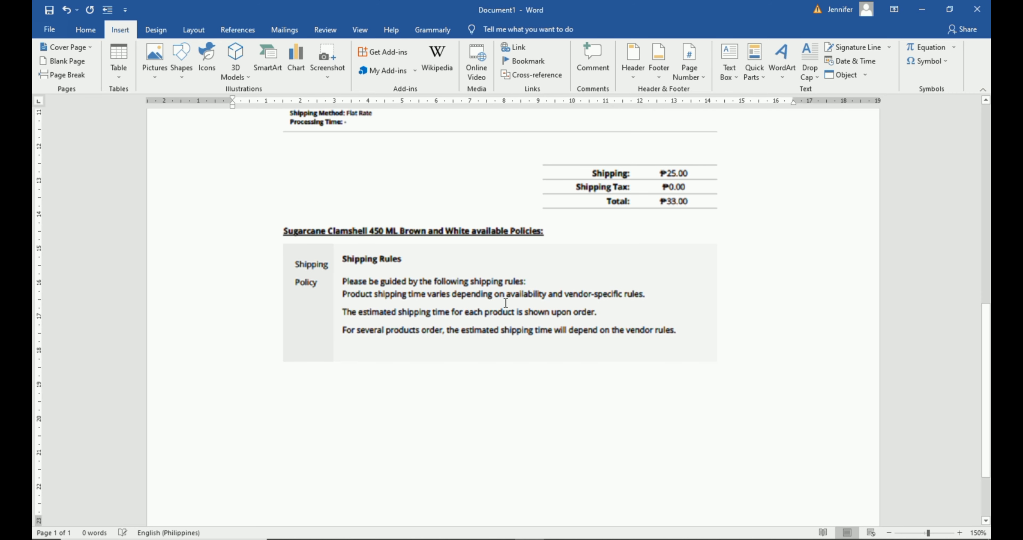
{"action": "right_click", "coordinate": [505, 304]}
{"action": "left_click", "coordinate": [569, 420]}
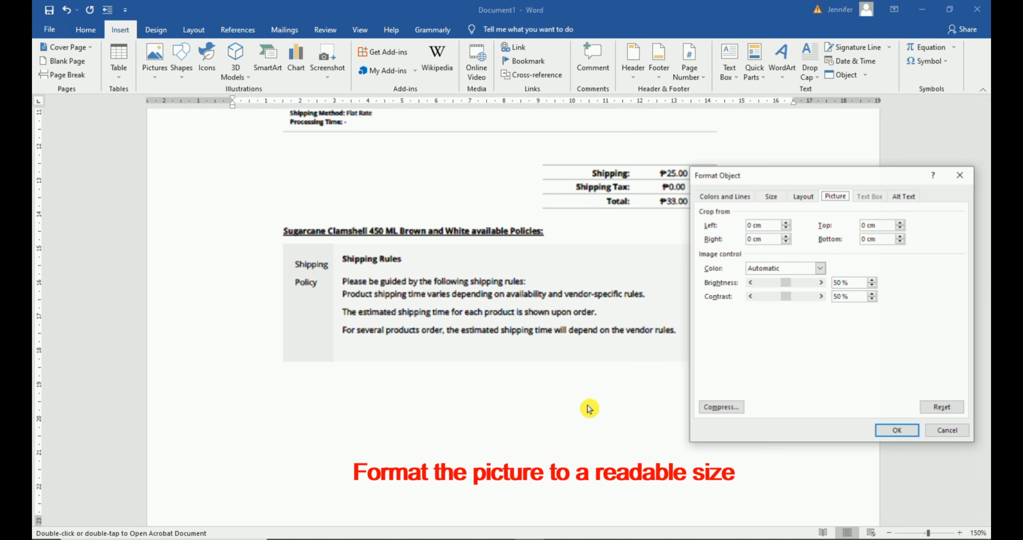
{"action": "left_click", "coordinate": [771, 195]}
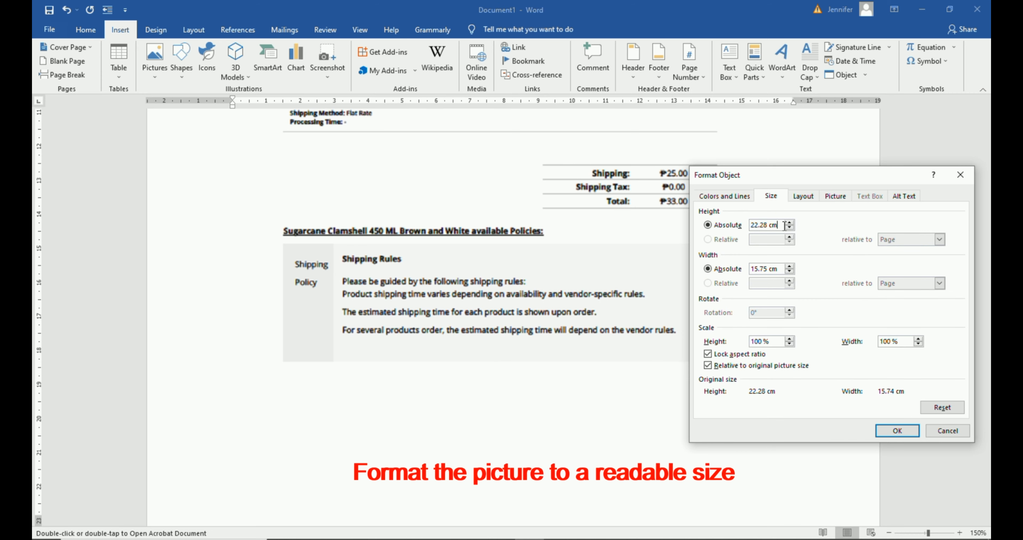
{"action": "type", "text": "10.8"}
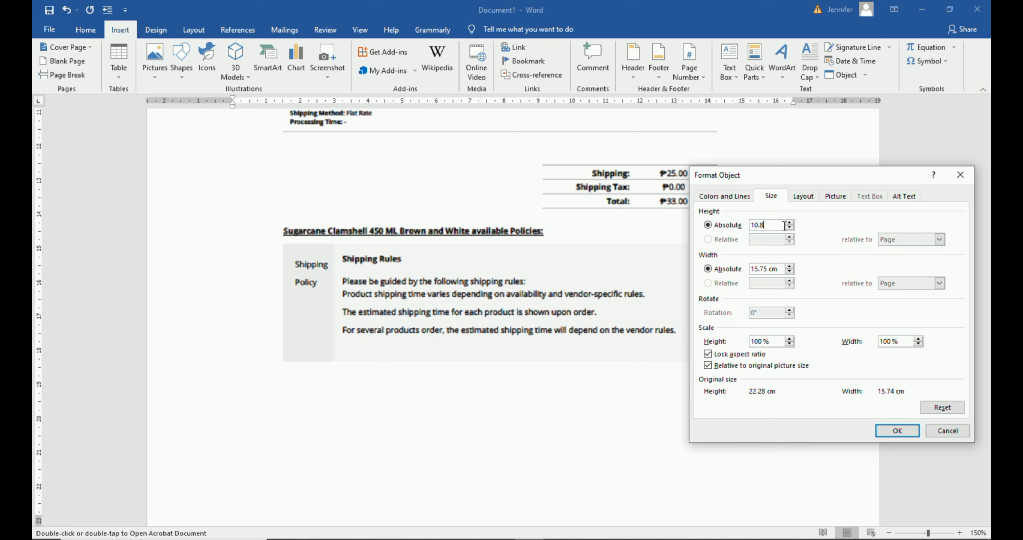
{"action": "left_click", "coordinate": [893, 432]}
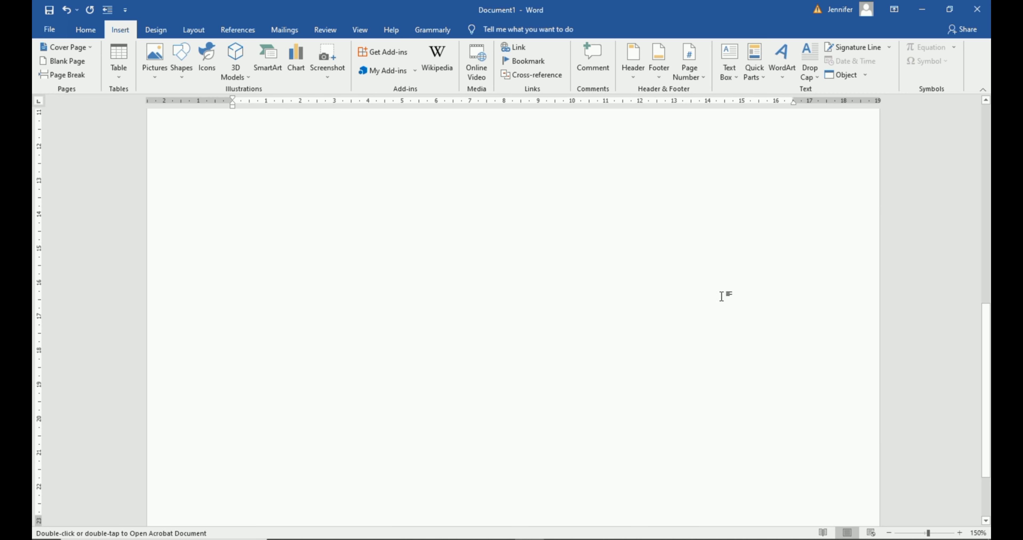
Step: Insert the PDF file "invoice-000002 2" from the C:\PDF folder as an object beside the first invoice
{"action": "scroll", "coordinate": [710, 300], "scroll_direction": "up", "scroll_amount": 10}
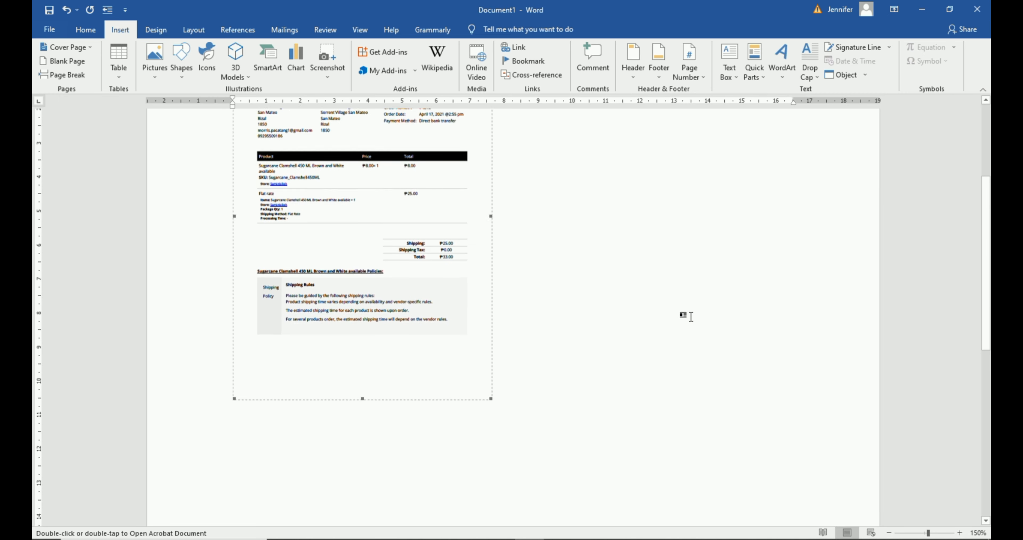
{"action": "left_click", "coordinate": [841, 75]}
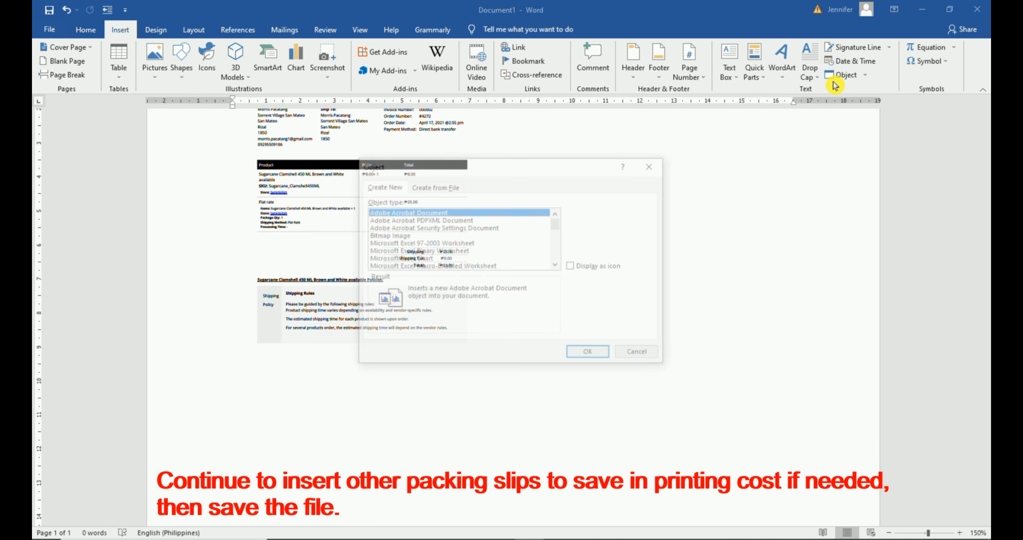
{"action": "left_click", "coordinate": [434, 186]}
{"action": "left_click", "coordinate": [591, 213]}
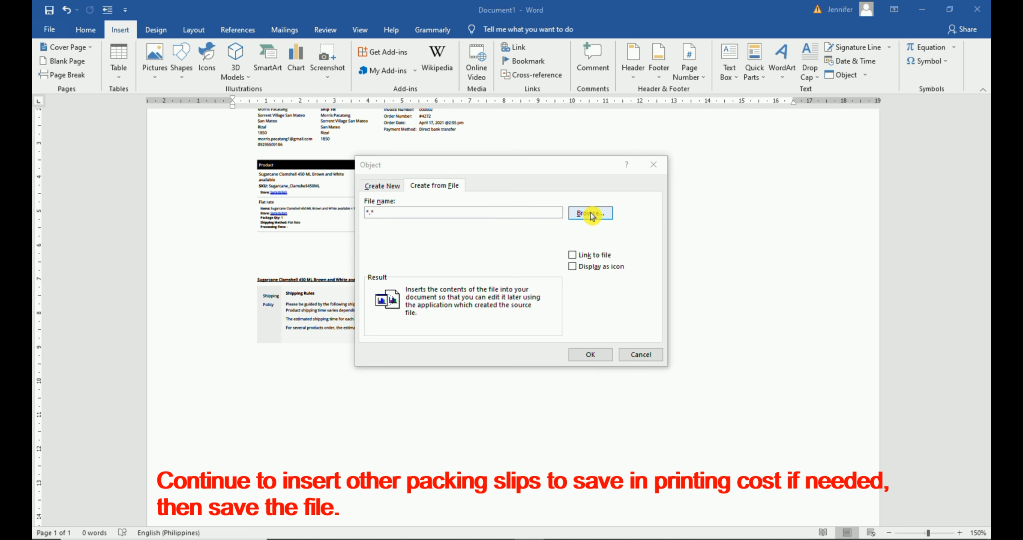
{"action": "left_click", "coordinate": [411, 383]}
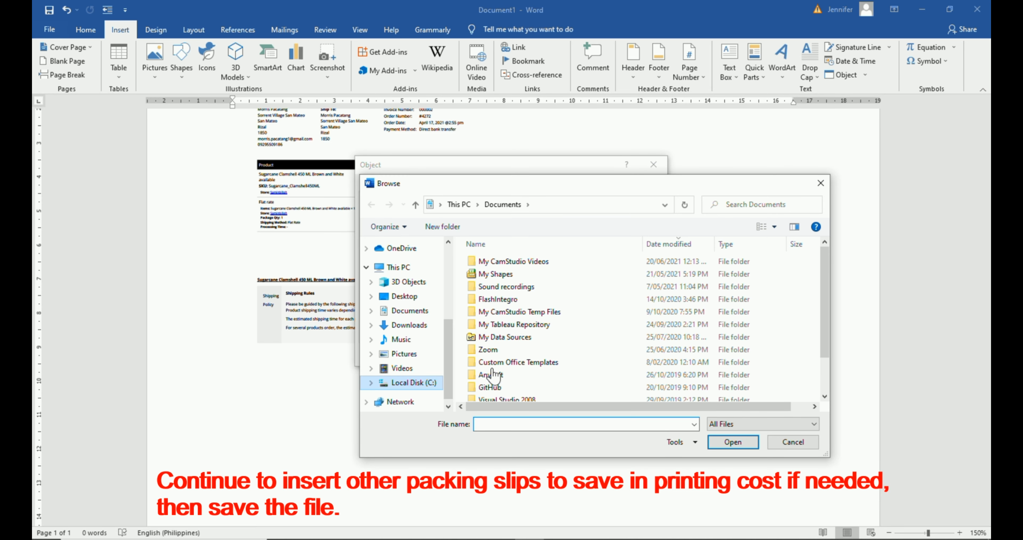
{"action": "scroll", "coordinate": [570, 362], "scroll_direction": "down", "scroll_amount": 2}
{"action": "left_click", "coordinate": [545, 369]}
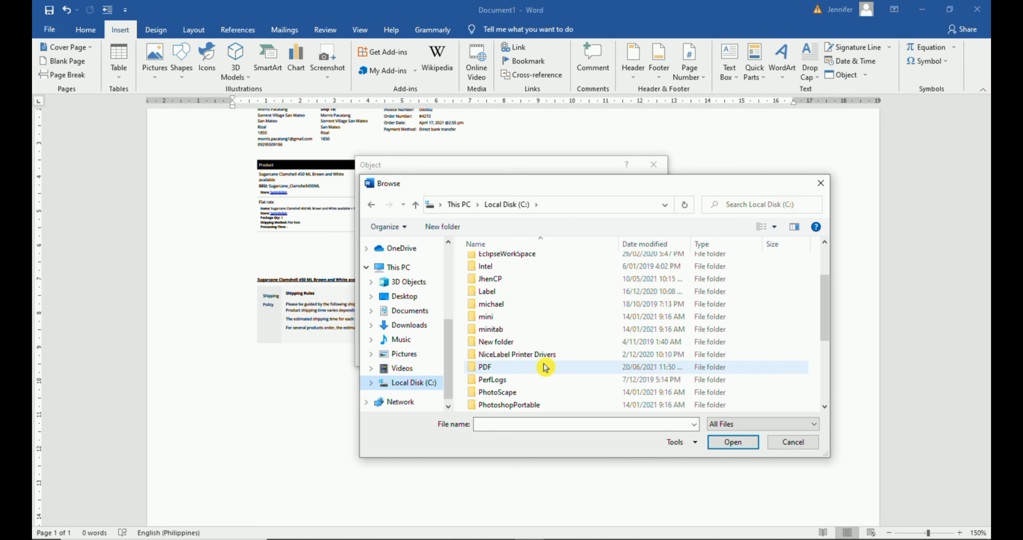
{"action": "double_click", "coordinate": [544, 369]}
{"action": "left_click", "coordinate": [516, 312]}
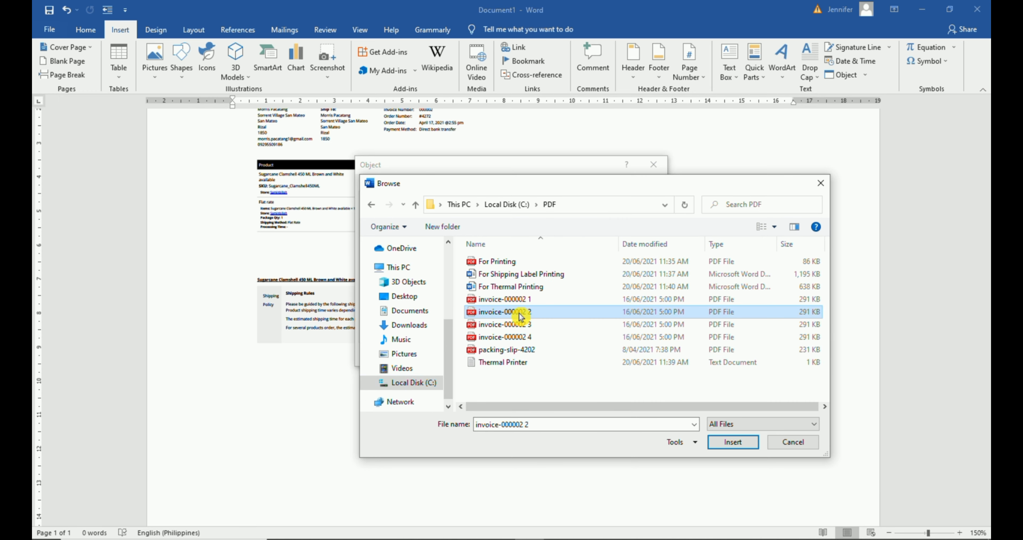
{"action": "left_click", "coordinate": [732, 443]}
{"action": "left_click", "coordinate": [588, 355]}
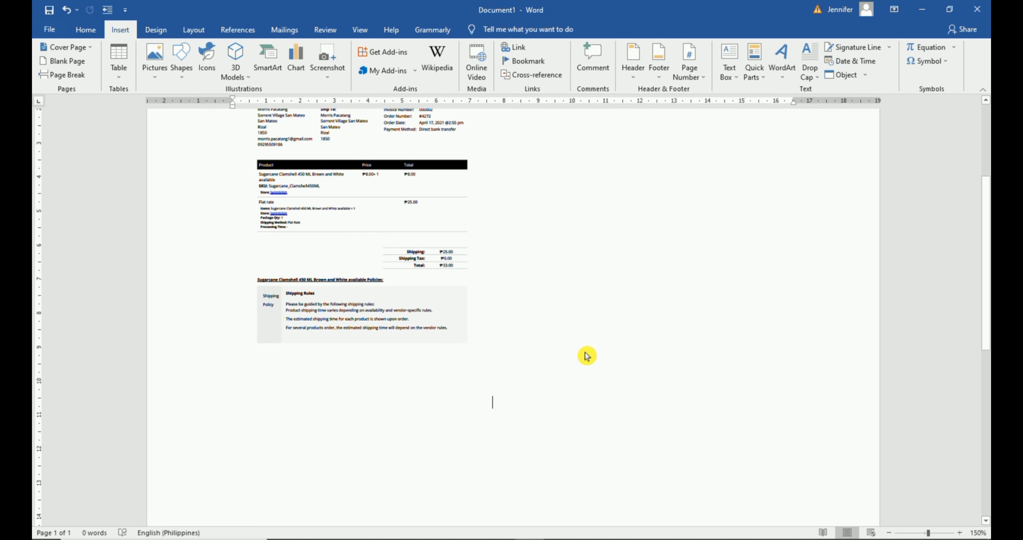
Step: Set the absolute height of the second invoice object to 10.8 cm
{"action": "right_click", "coordinate": [542, 324]}
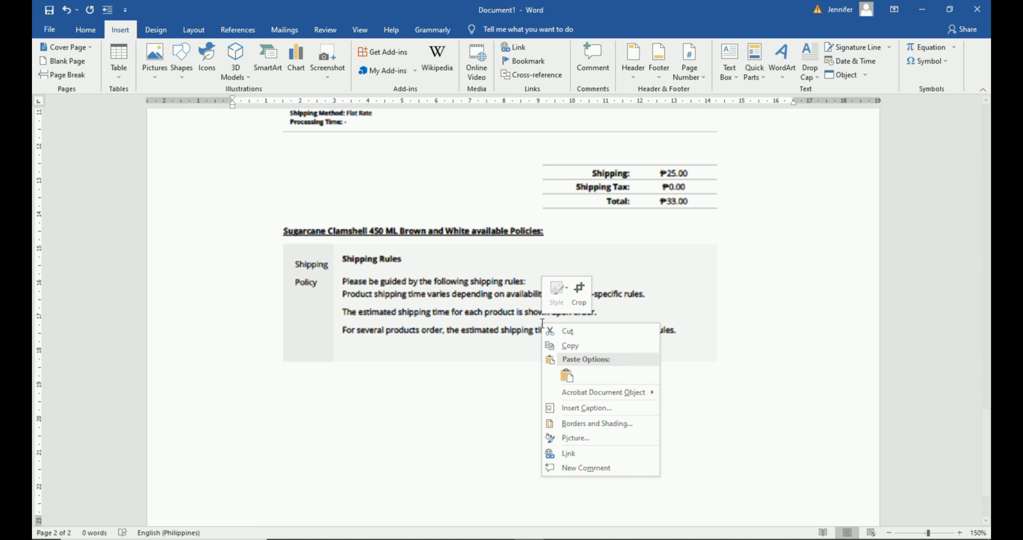
{"action": "left_click", "coordinate": [583, 437]}
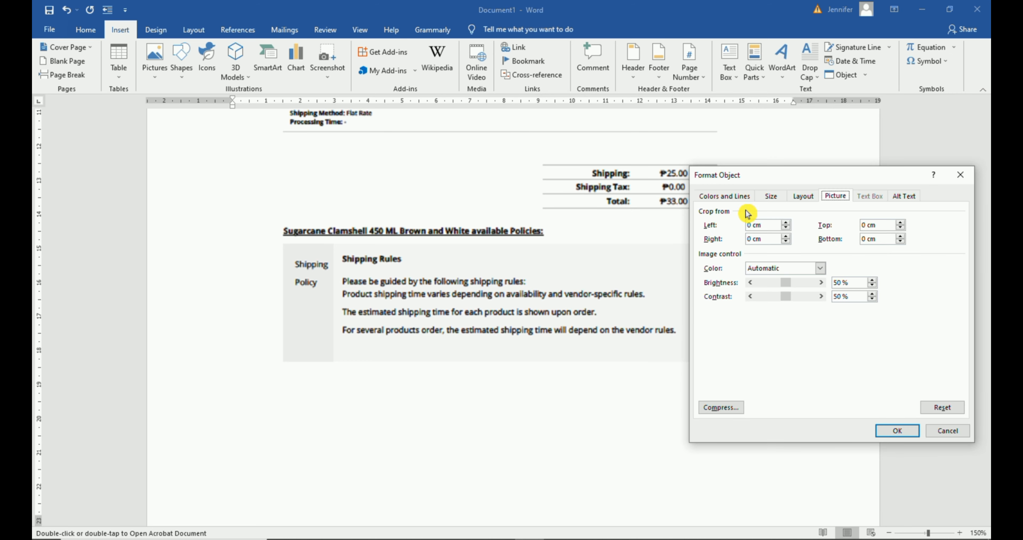
{"action": "left_click", "coordinate": [771, 195]}
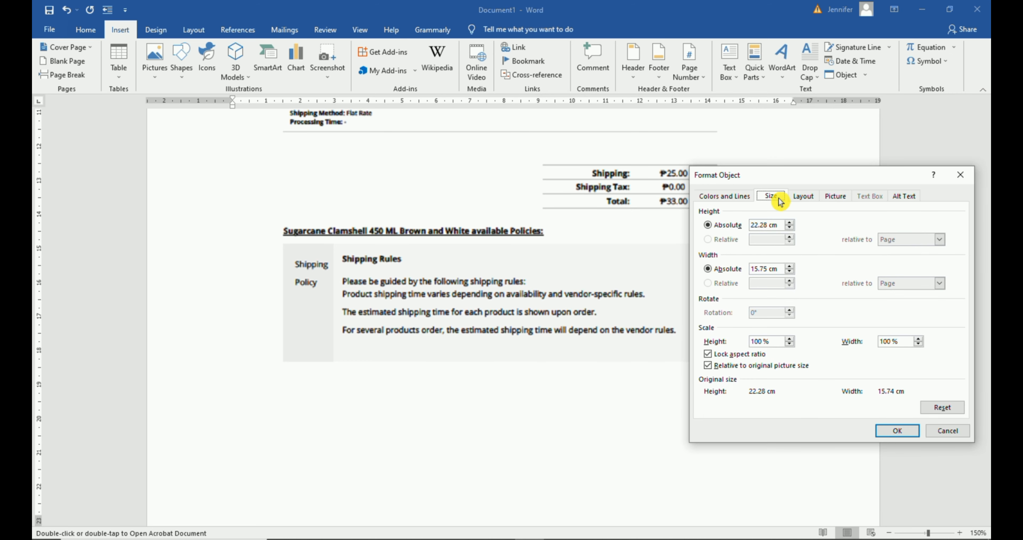
{"action": "left_click", "coordinate": [780, 227]}
{"action": "type", "text": "10.8"}
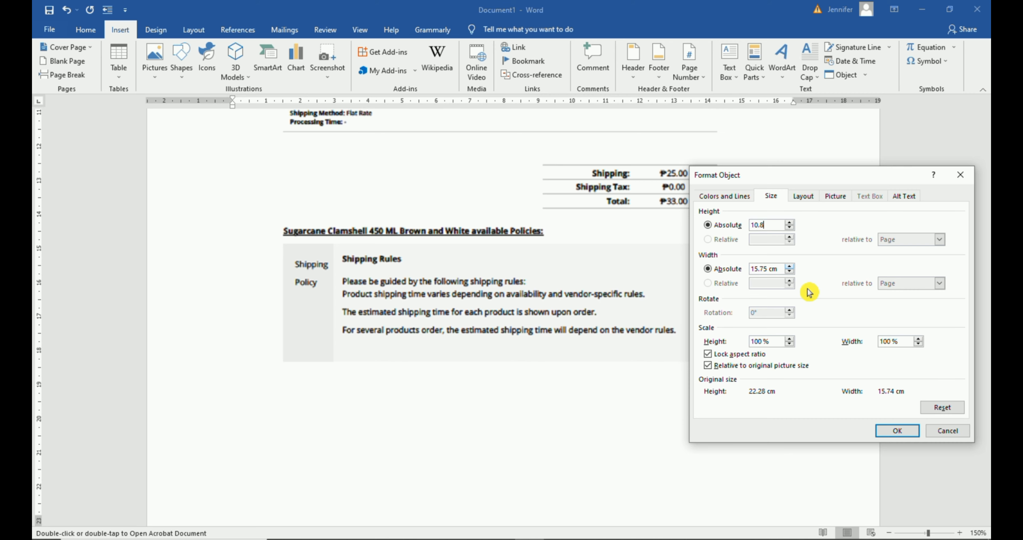
{"action": "left_click", "coordinate": [889, 429]}
Step: Insert the PDF file "invoice-000002 3" from the C:\PDF folder as an object on the line below the first two invoices
{"action": "scroll", "coordinate": [760, 375], "scroll_direction": "down", "scroll_amount": 3}
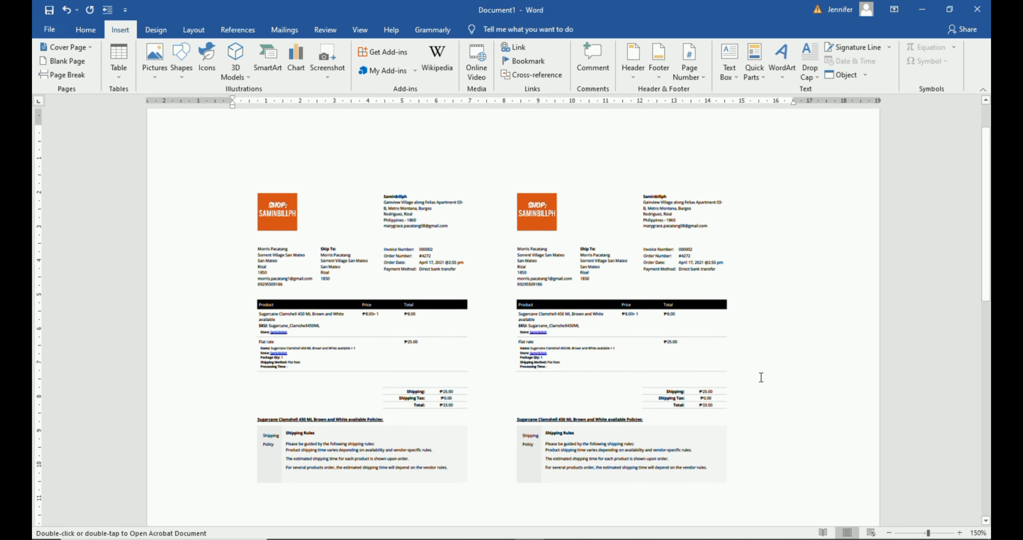
{"action": "left_click", "coordinate": [761, 377]}
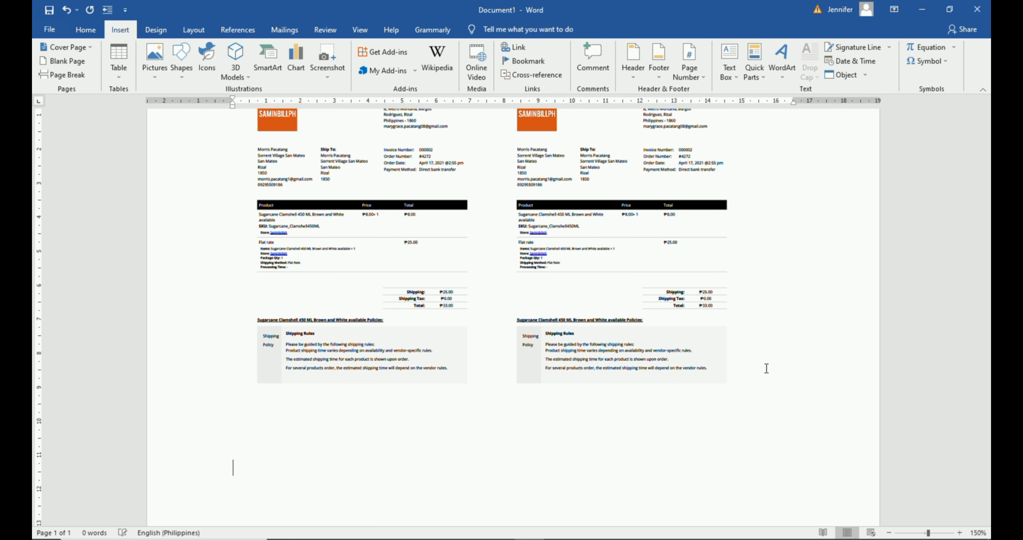
{"action": "left_click", "coordinate": [842, 78]}
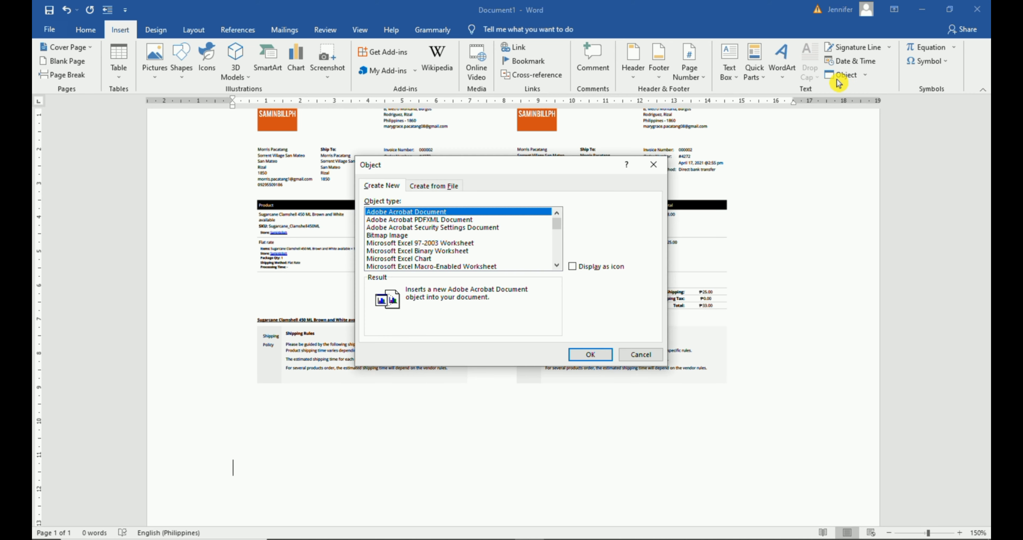
{"action": "left_click", "coordinate": [425, 185]}
{"action": "left_click", "coordinate": [575, 213]}
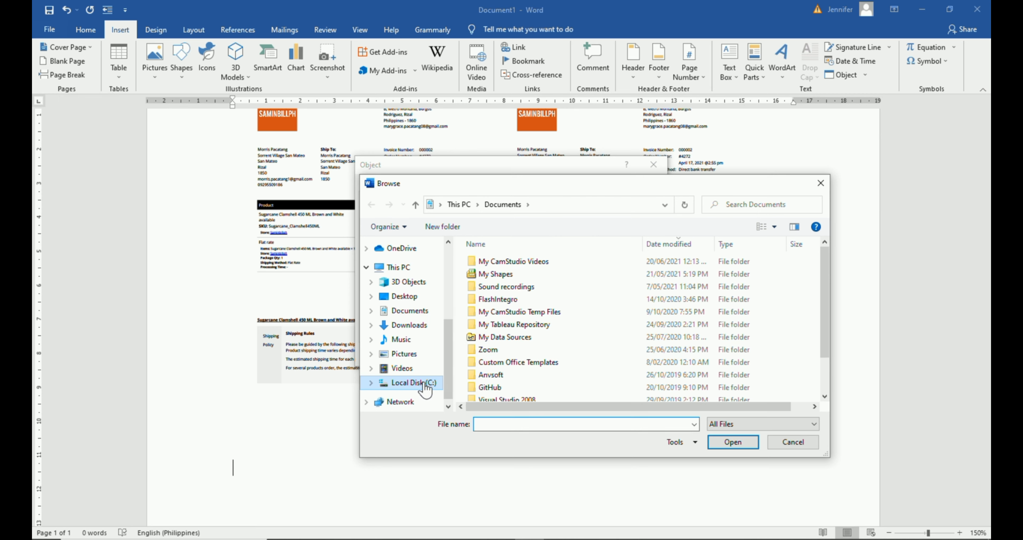
{"action": "left_click", "coordinate": [422, 383]}
{"action": "scroll", "coordinate": [532, 381], "scroll_direction": "down", "scroll_amount": 2}
{"action": "double_click", "coordinate": [516, 373]}
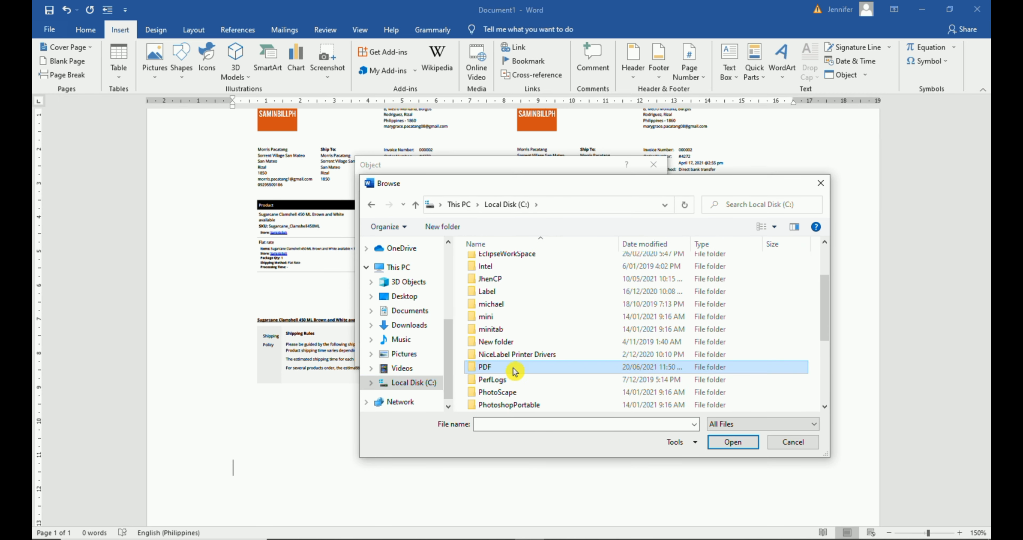
{"action": "left_click", "coordinate": [516, 323]}
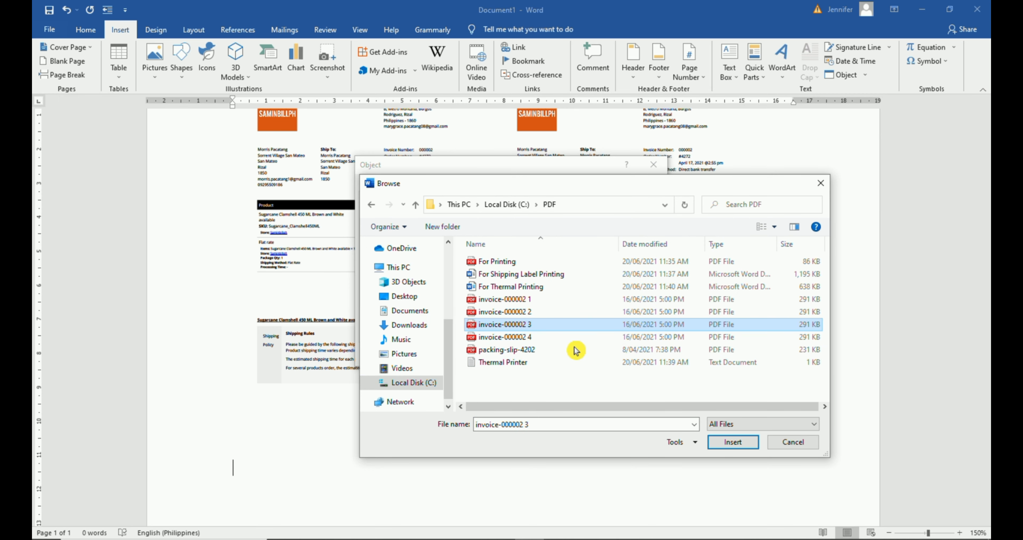
{"action": "left_click", "coordinate": [732, 442]}
{"action": "left_click", "coordinate": [590, 354]}
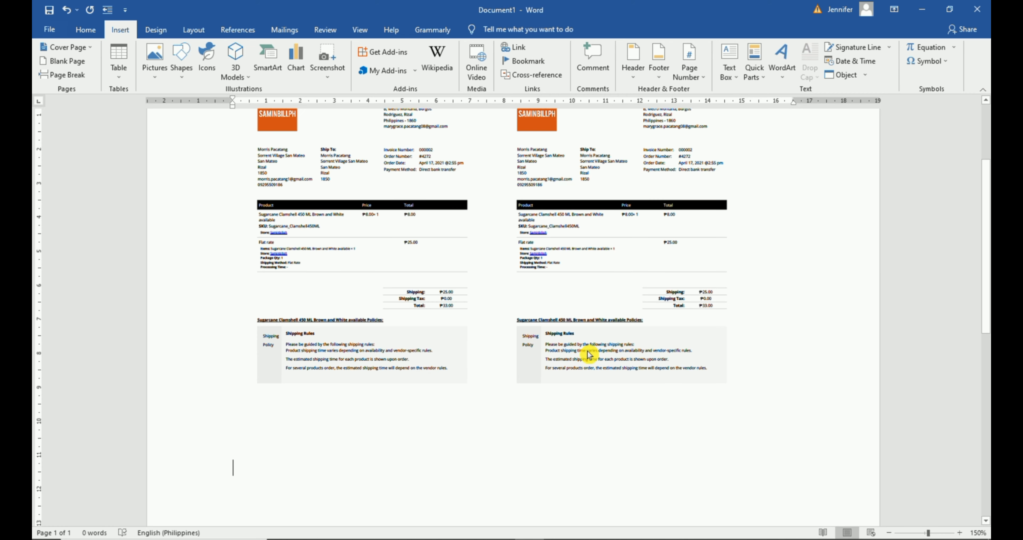
Step: Reduce the absolute height of the third invoice object to match the first two invoices
{"action": "left_click", "coordinate": [529, 325]}
{"action": "right_click", "coordinate": [528, 323]}
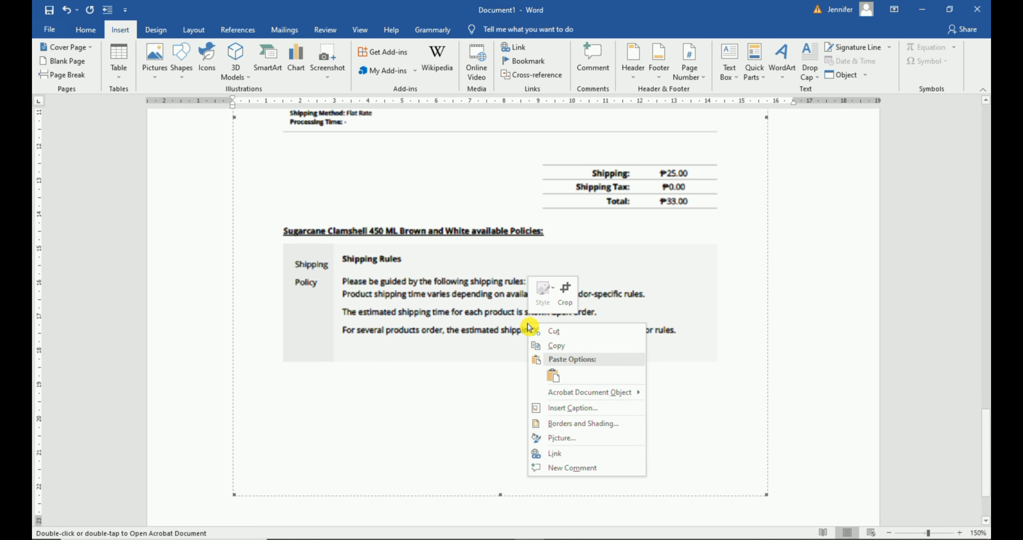
{"action": "left_click", "coordinate": [588, 436]}
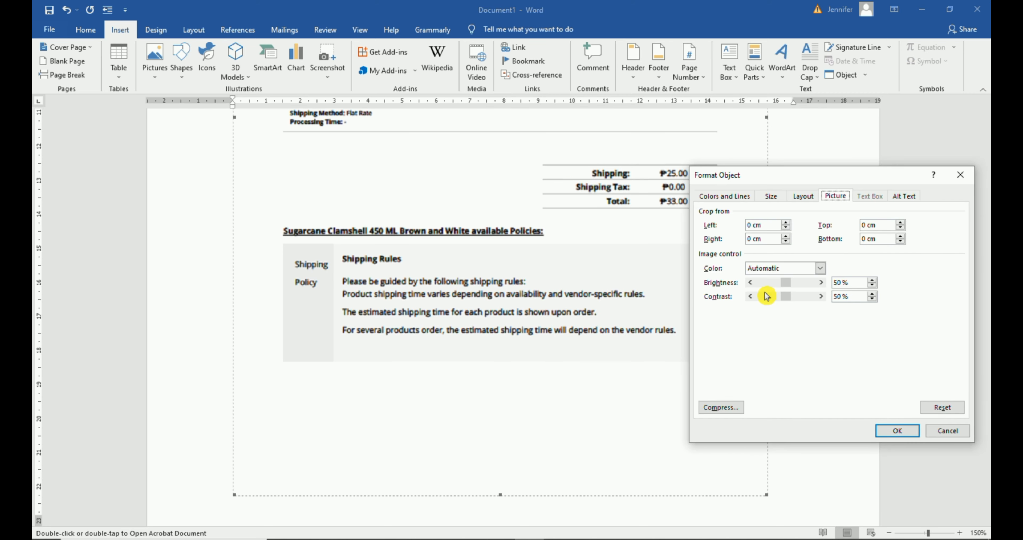
{"action": "left_click", "coordinate": [771, 195]}
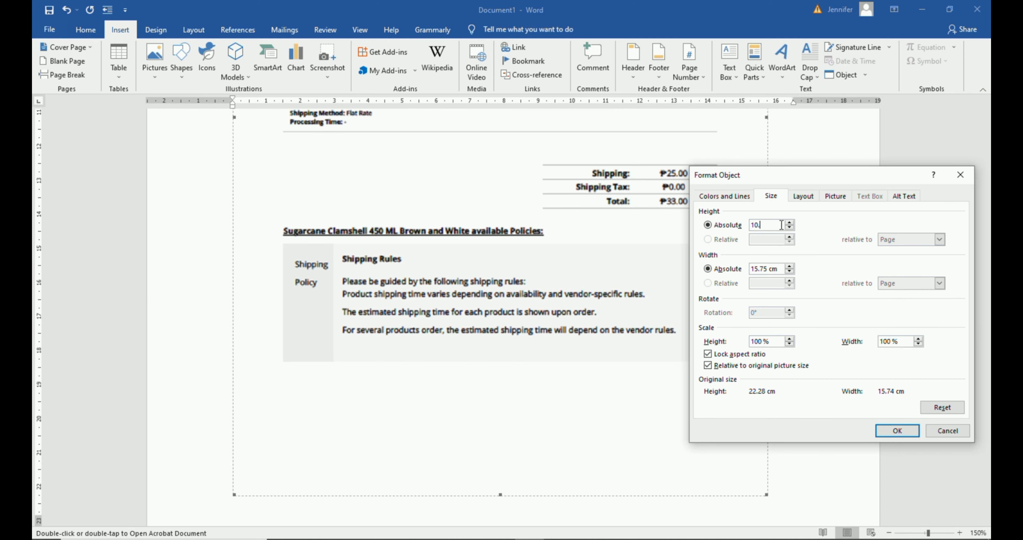
{"action": "left_click", "coordinate": [905, 429]}
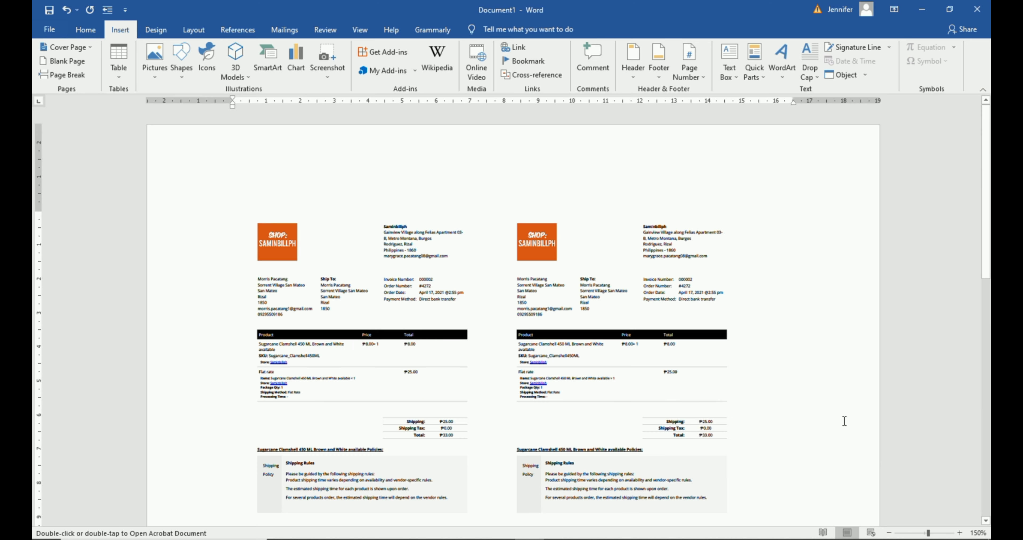
Step: Insert the PDF file "invoice-000002 4" from the C:\PDF folder as an object beside the third invoice
{"action": "scroll", "coordinate": [759, 398], "scroll_direction": "down", "scroll_amount": 6}
{"action": "left_click", "coordinate": [742, 426]}
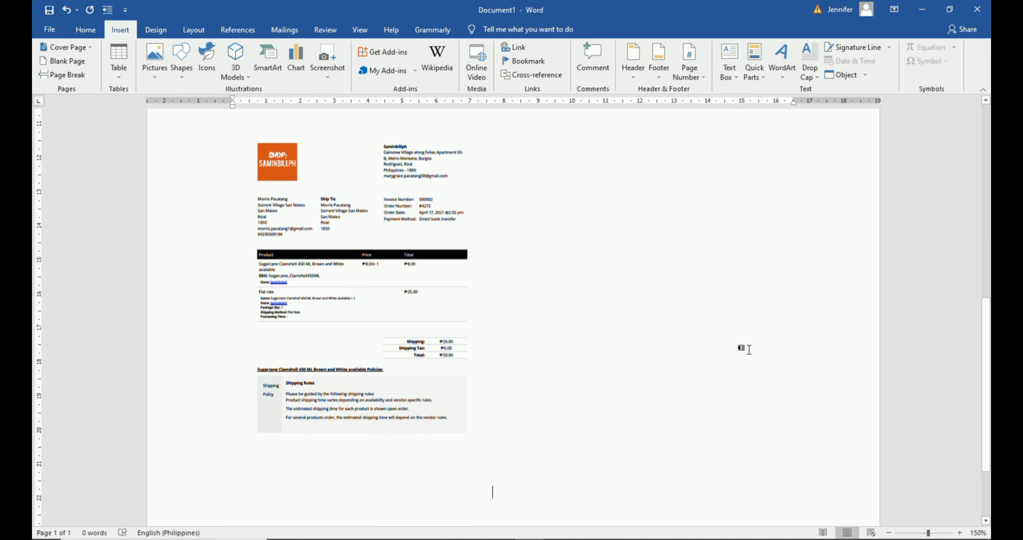
{"action": "left_click", "coordinate": [846, 75]}
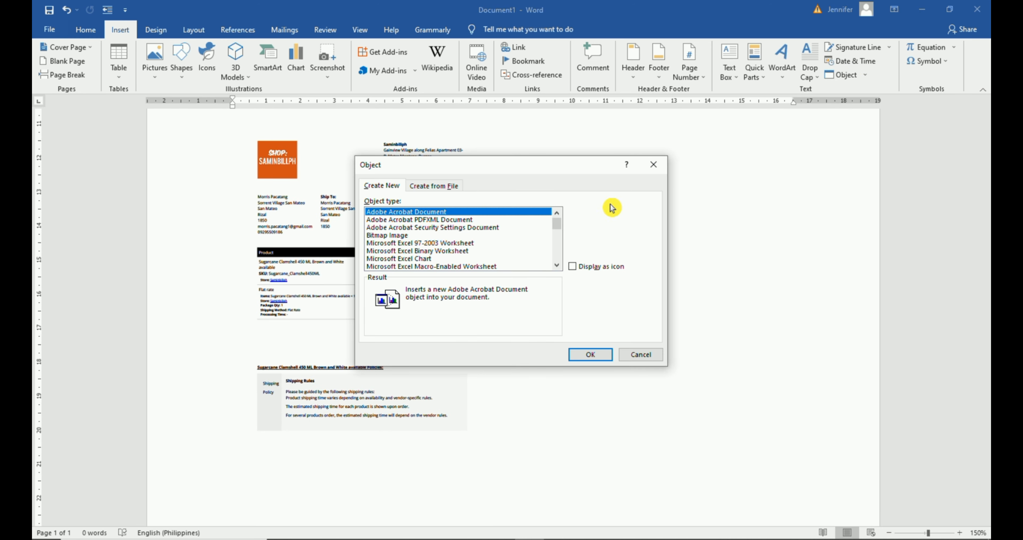
{"action": "left_click", "coordinate": [437, 187]}
{"action": "left_click", "coordinate": [589, 214]}
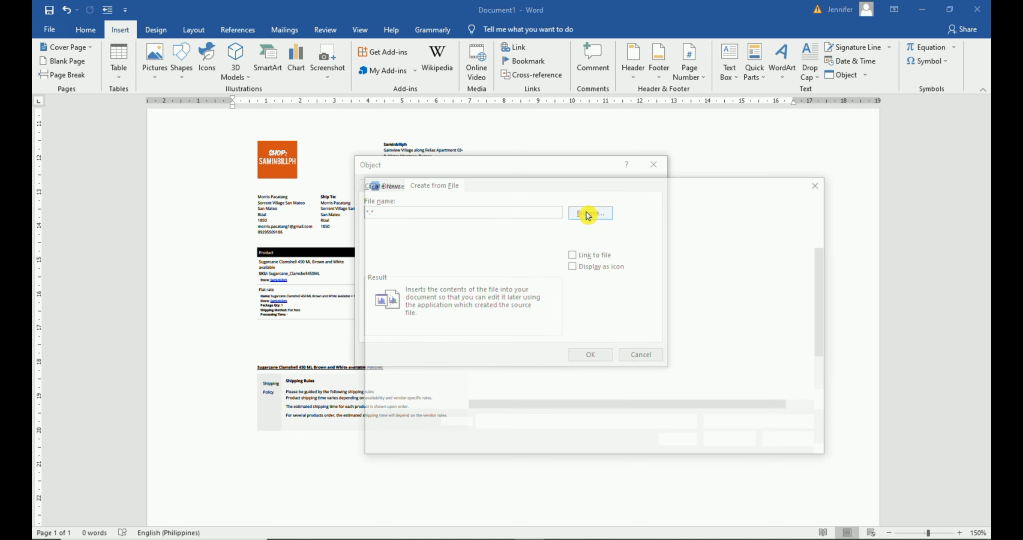
{"action": "left_click", "coordinate": [425, 383]}
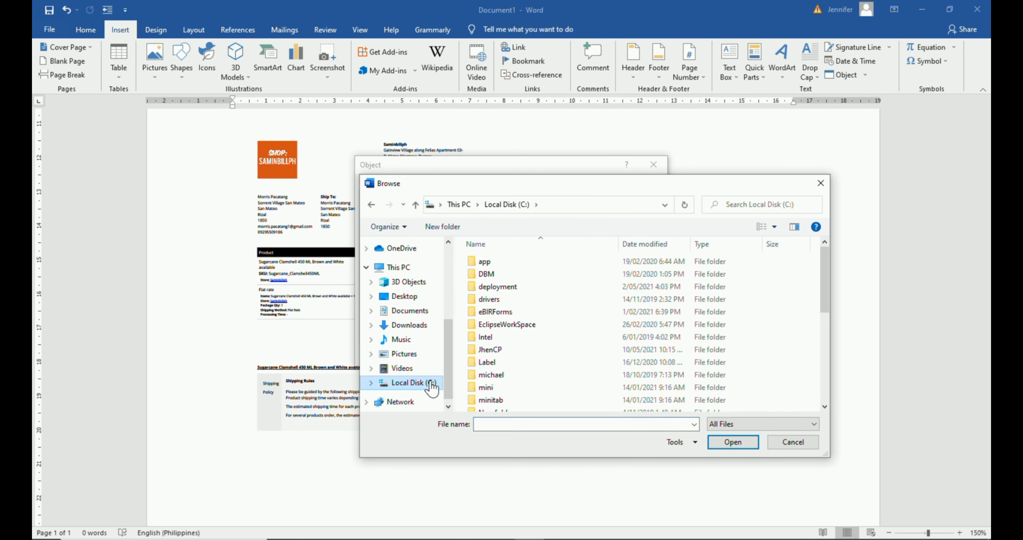
{"action": "scroll", "coordinate": [561, 369], "scroll_direction": "down", "scroll_amount": 2}
{"action": "double_click", "coordinate": [542, 365]}
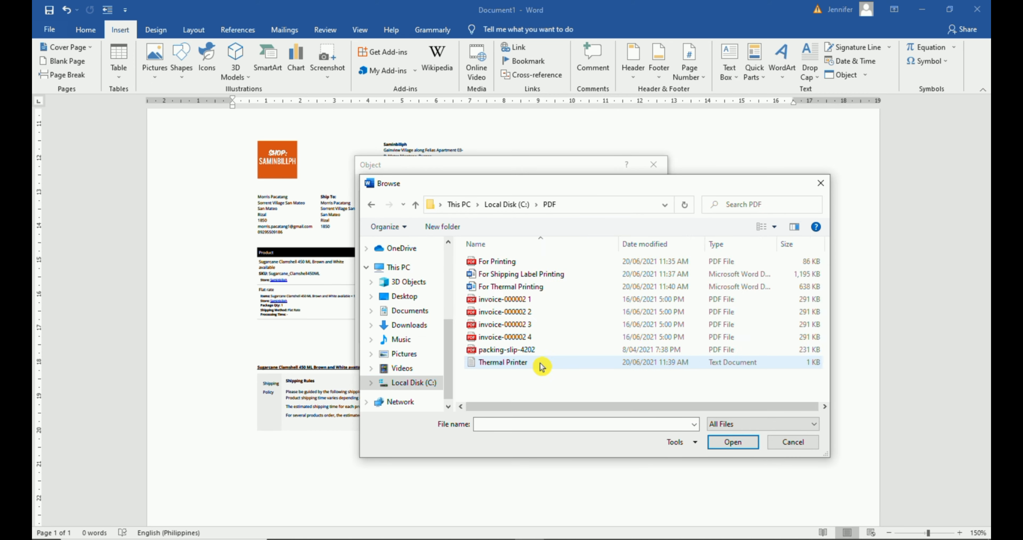
{"action": "left_click", "coordinate": [534, 337]}
{"action": "left_click", "coordinate": [732, 442]}
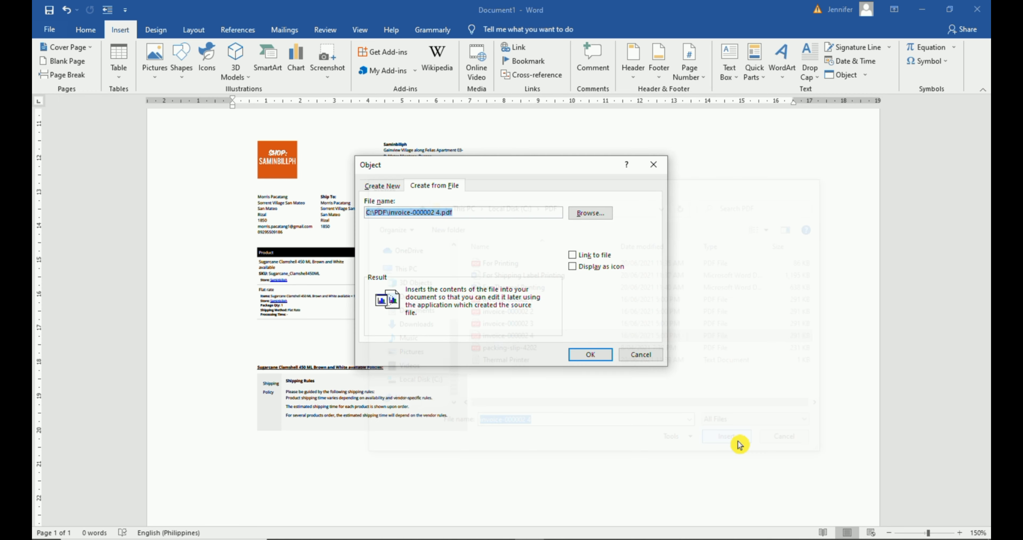
{"action": "left_click", "coordinate": [588, 354]}
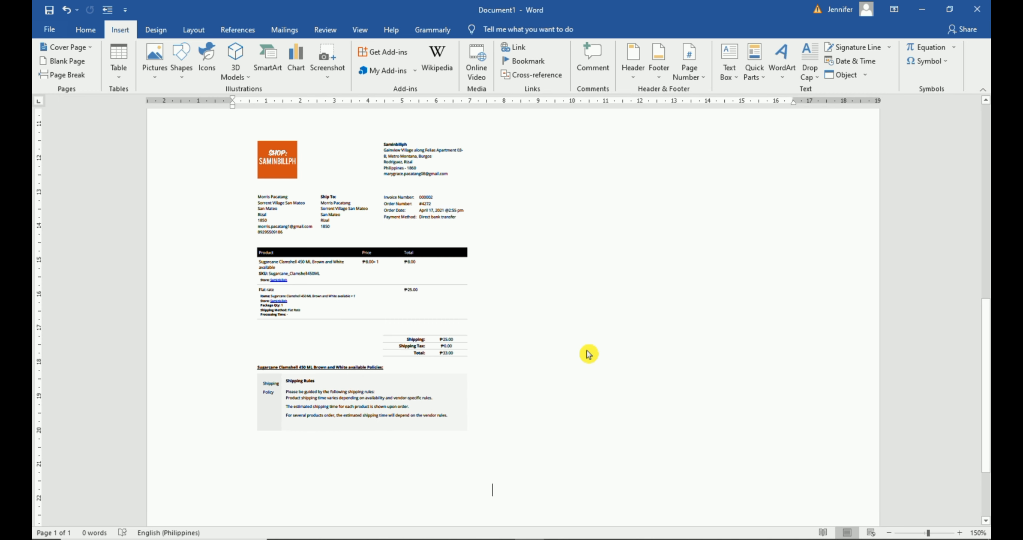
Step: Set the absolute height of the fourth invoice object to 10.8 cm
{"action": "right_click", "coordinate": [551, 311]}
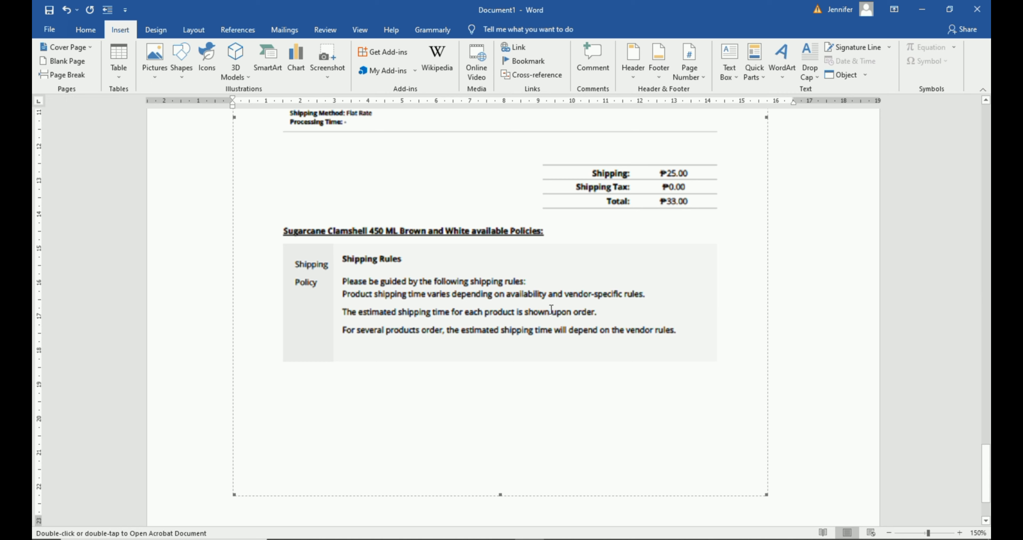
{"action": "left_click", "coordinate": [595, 423]}
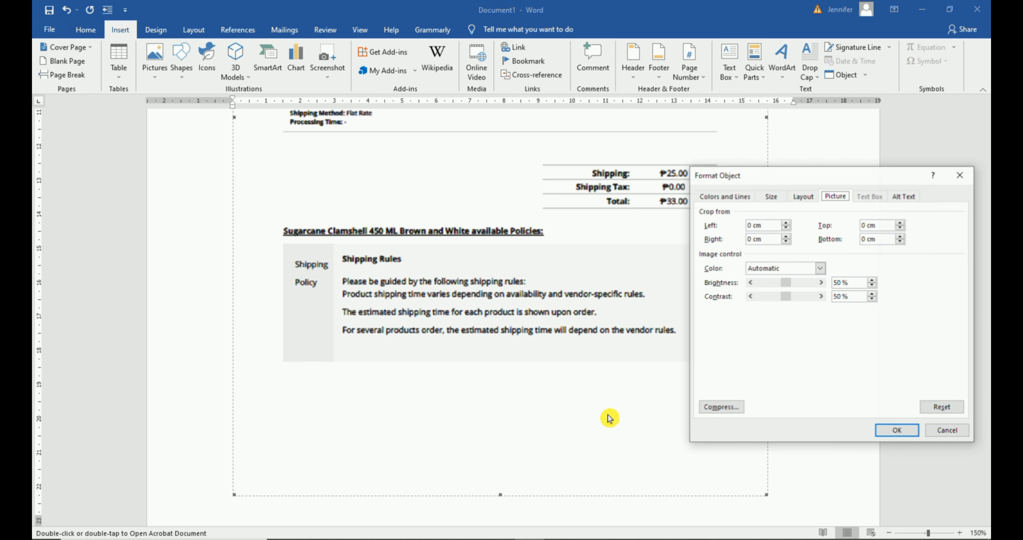
{"action": "left_click", "coordinate": [770, 196]}
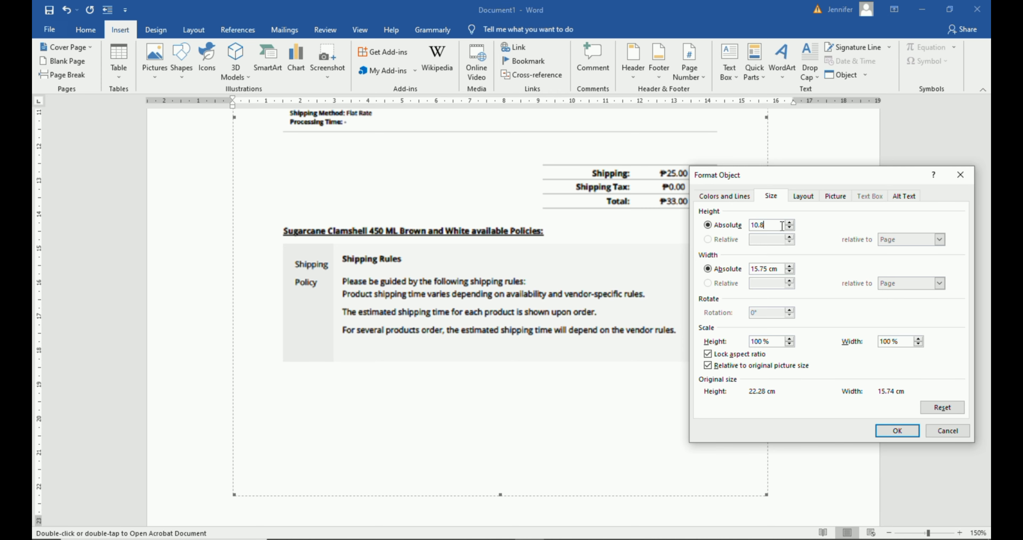
{"action": "left_click", "coordinate": [896, 430]}
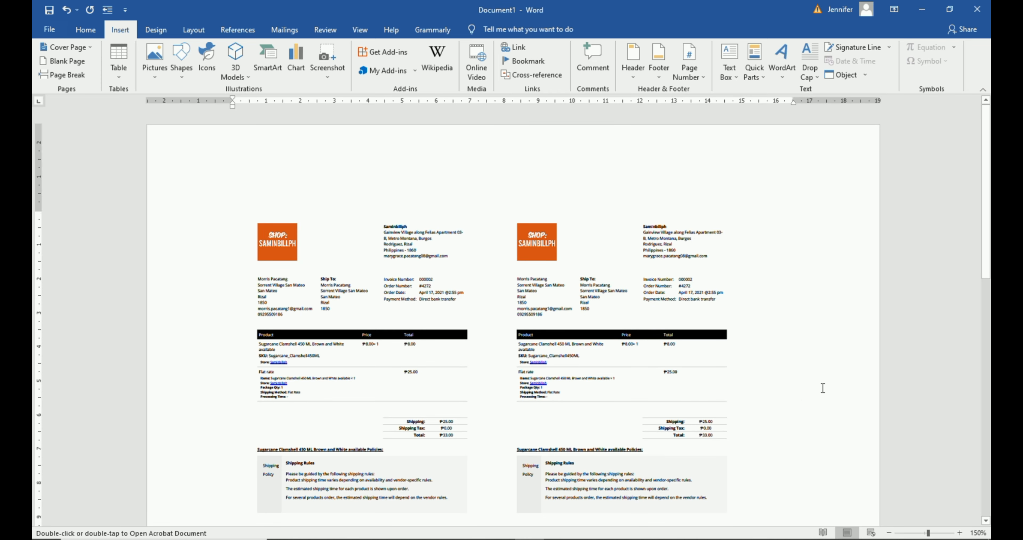
Step: Examine the whole page to check the arrangement and size of the four invoices
{"action": "scroll", "coordinate": [818, 391], "scroll_direction": "down", "scroll_amount": 3}
{"action": "scroll", "coordinate": [823, 388], "scroll_direction": "down", "scroll_amount": 6}
{"action": "scroll", "coordinate": [823, 388], "scroll_direction": "down", "scroll_amount": 3}
{"action": "left_click", "coordinate": [822, 388]}
{"action": "scroll", "coordinate": [822, 388], "scroll_direction": "down", "scroll_amount": 2}
{"action": "scroll", "coordinate": [823, 389], "scroll_direction": "up", "scroll_amount": 2}
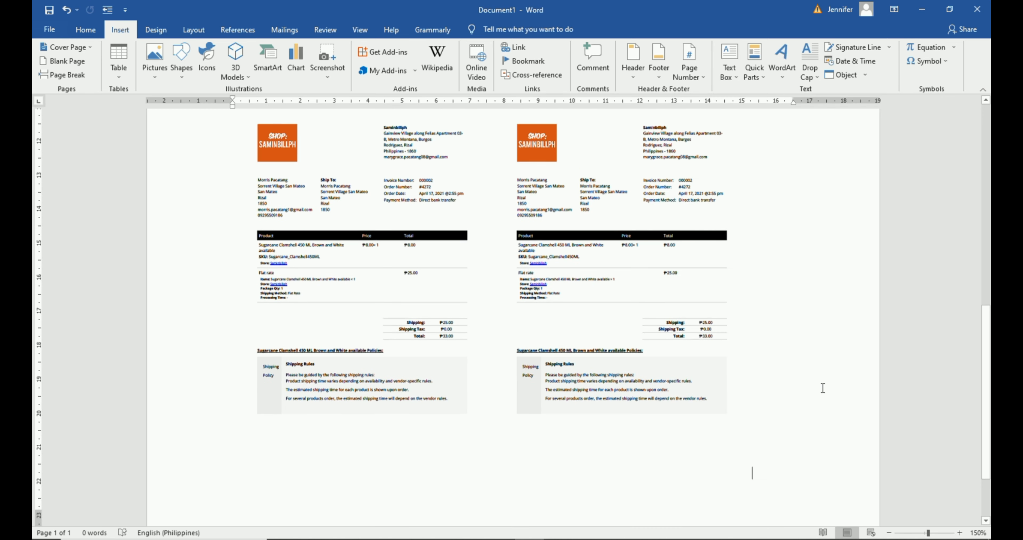
{"action": "scroll", "coordinate": [823, 388], "scroll_direction": "up", "scroll_amount": 12}
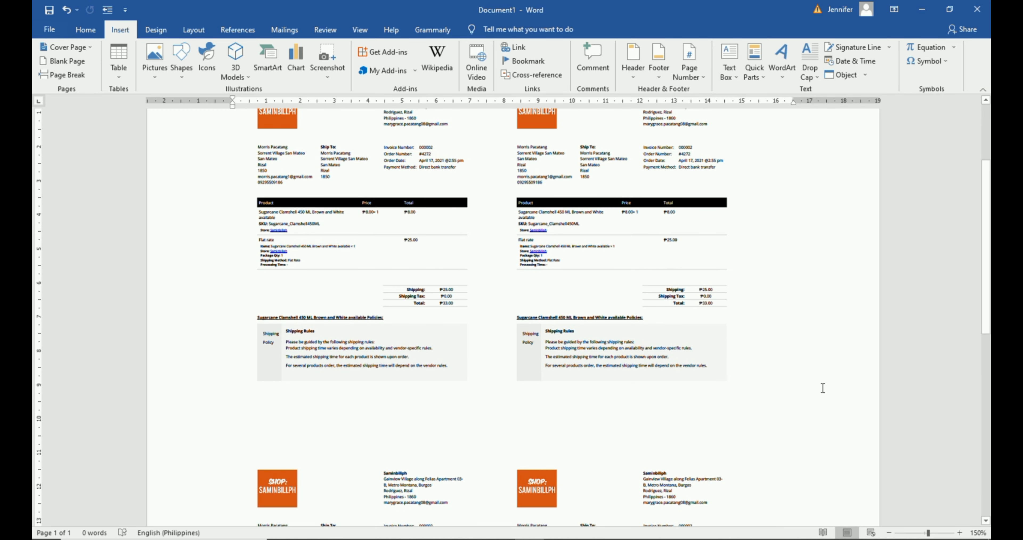
{"action": "scroll", "coordinate": [823, 388], "scroll_direction": "up", "scroll_amount": 3}
{"action": "scroll", "coordinate": [823, 388], "scroll_direction": "up", "scroll_amount": 2}
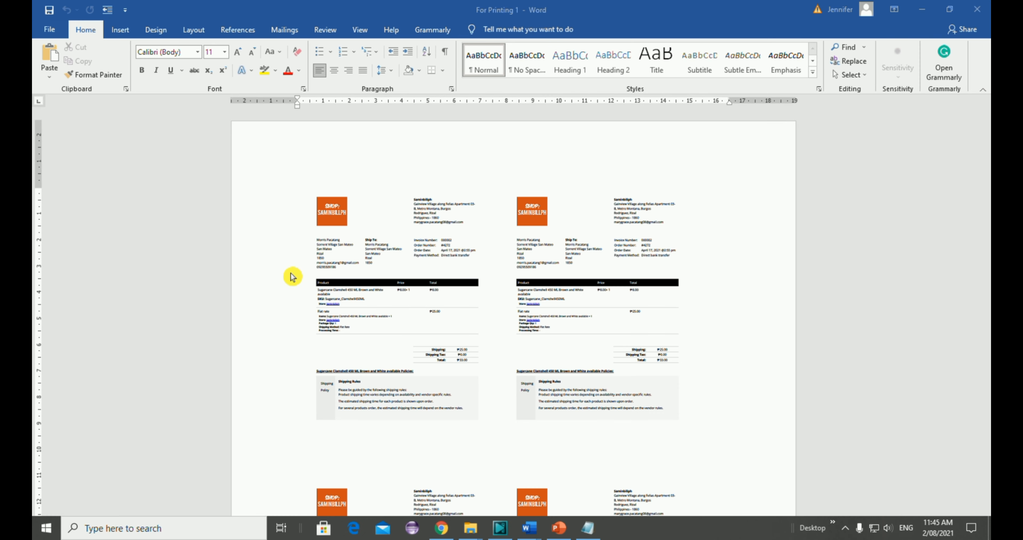
Step: Print one copy of the "For Printing 1" document on the EPSON XP-4100 Series printer
{"action": "left_click", "coordinate": [52, 33]}
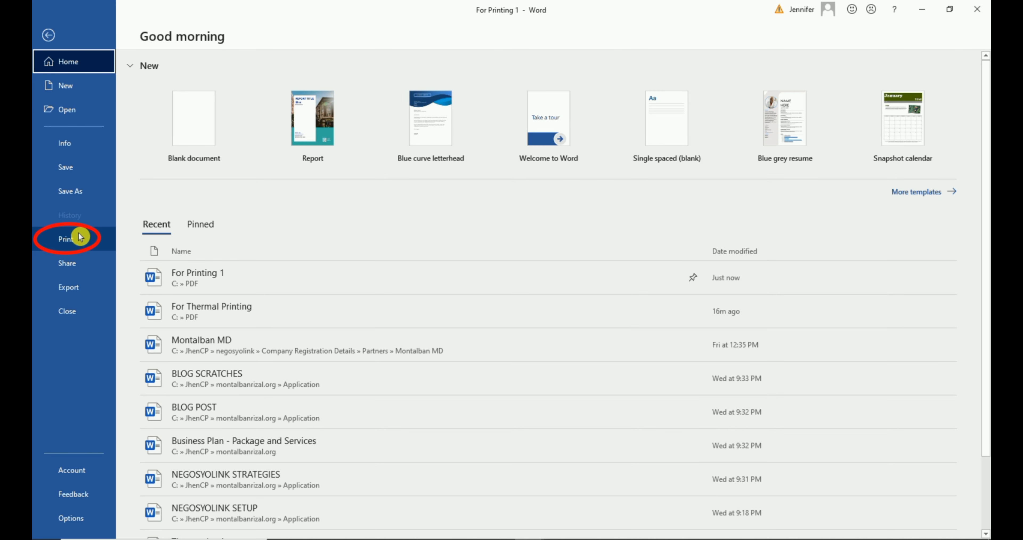
{"action": "left_click", "coordinate": [92, 242]}
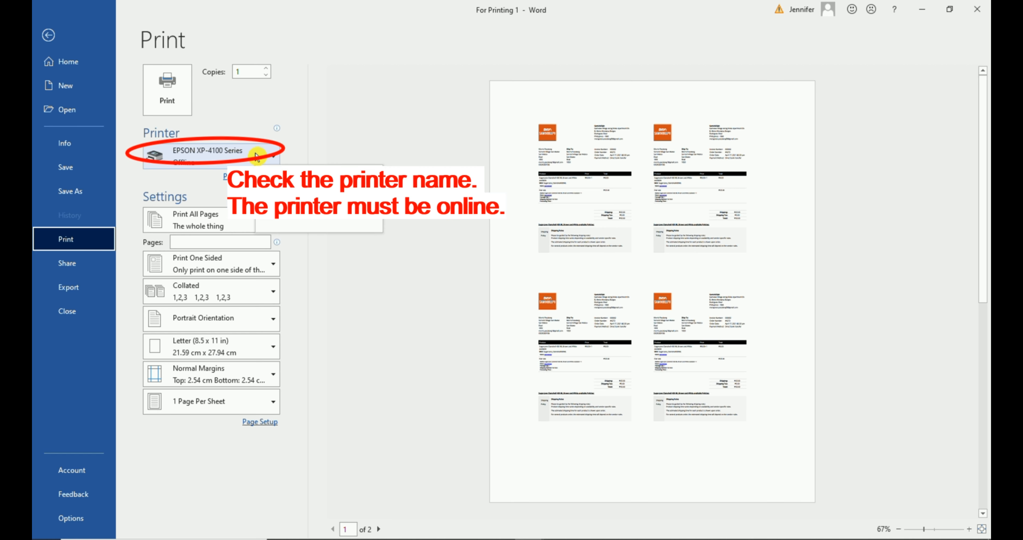
{"action": "left_click", "coordinate": [185, 101]}
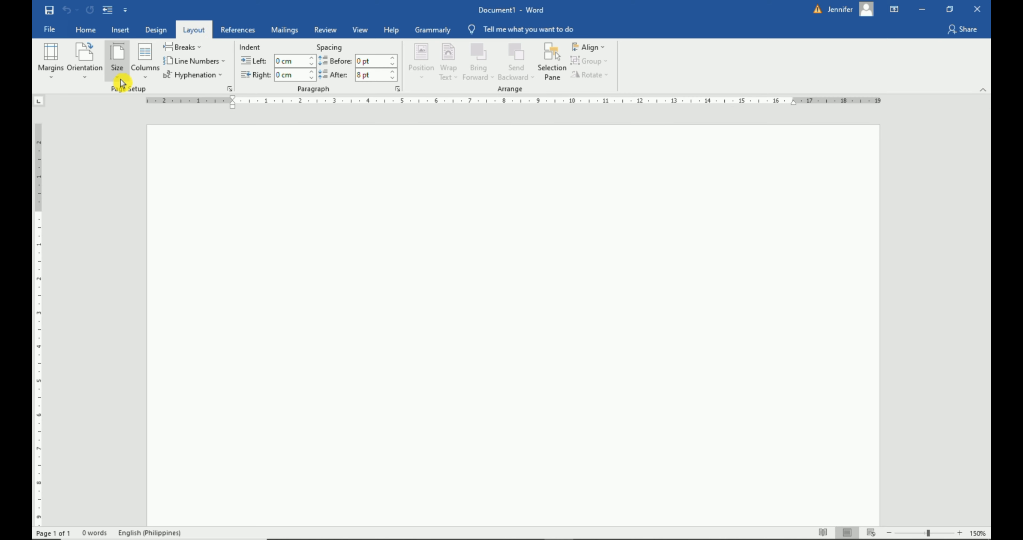
Step: Set the blank document's paper size to BEST Express 100 x 150 (10 cm x 15 cm)
{"action": "left_click", "coordinate": [117, 65]}
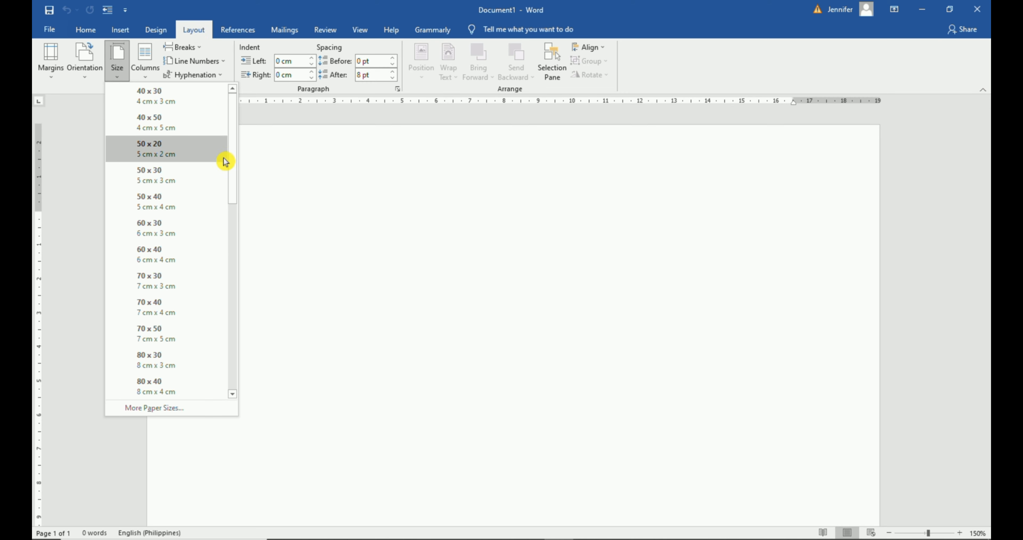
{"action": "scroll", "coordinate": [214, 170], "scroll_direction": "down", "scroll_amount": 1}
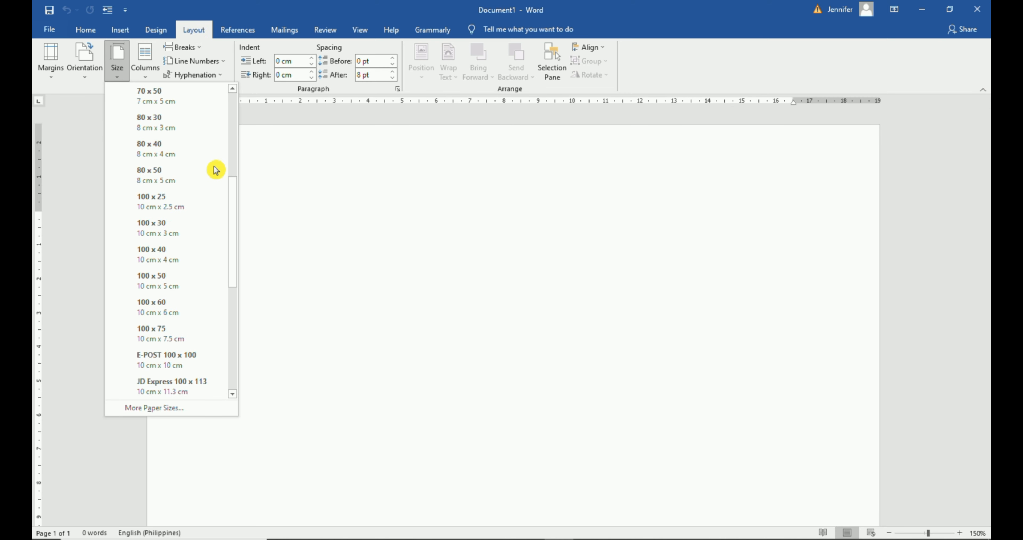
{"action": "scroll", "coordinate": [215, 170], "scroll_direction": "down", "scroll_amount": 1}
{"action": "scroll", "coordinate": [214, 170], "scroll_direction": "down", "scroll_amount": 1}
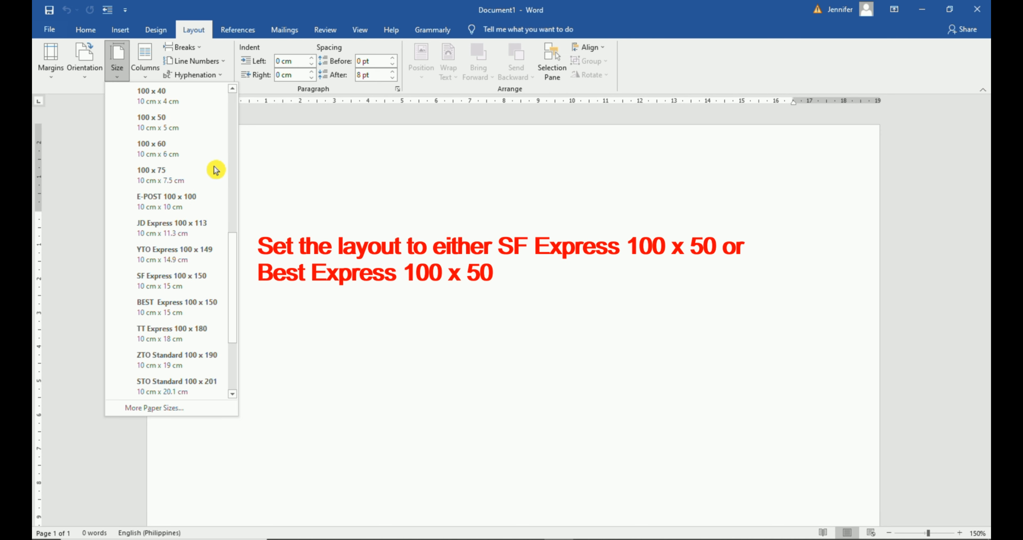
{"action": "left_click", "coordinate": [215, 310]}
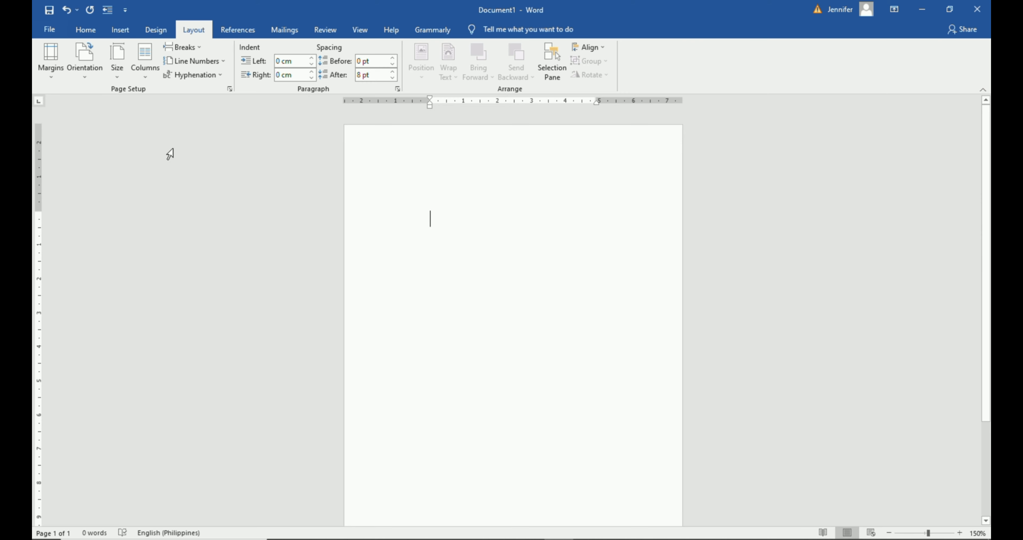
Step: Set the top, bottom, left and right page margins to 1 cm for the whole document
{"action": "left_click", "coordinate": [58, 80]}
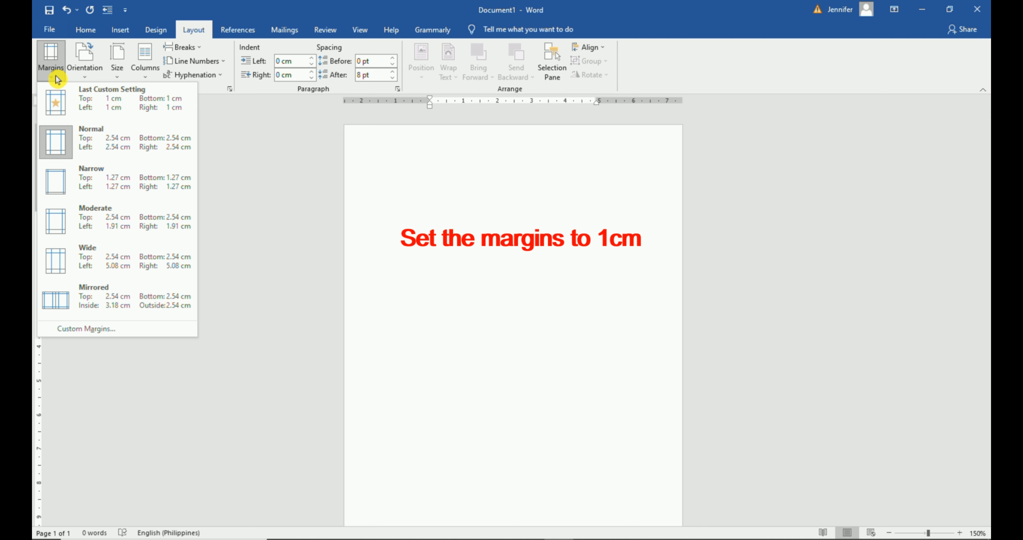
{"action": "left_click", "coordinate": [99, 329]}
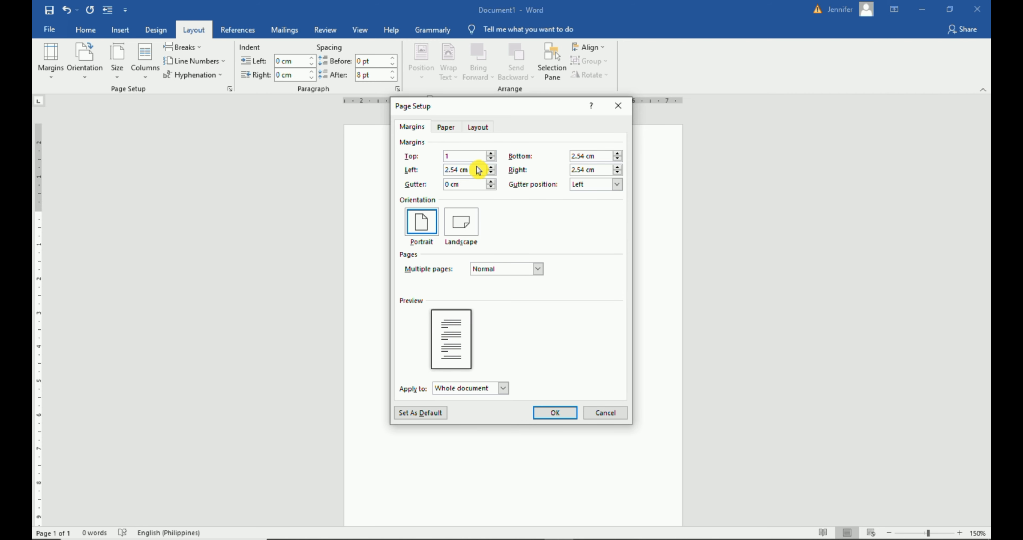
{"action": "key", "text": "Tab"}
{"action": "left_click", "coordinate": [603, 155]}
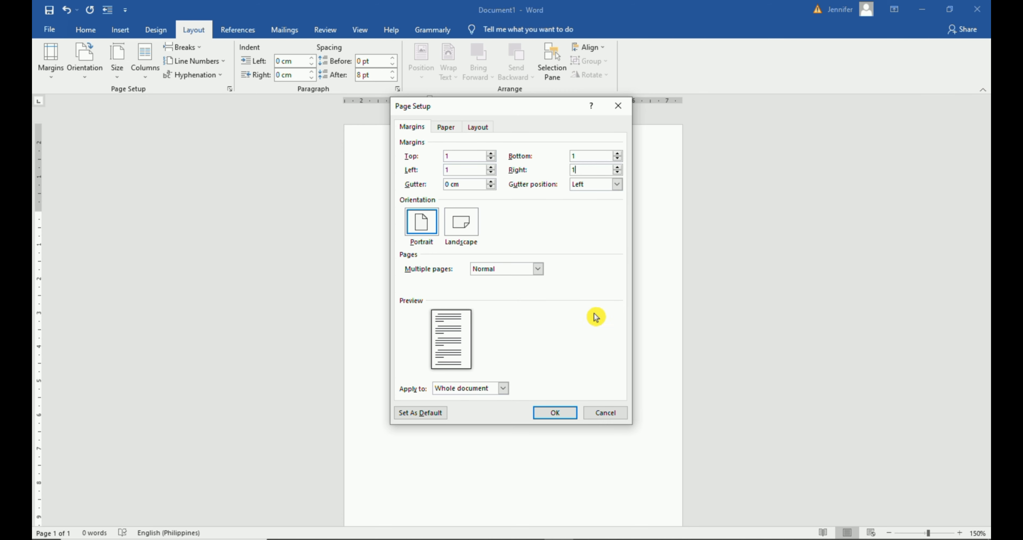
{"action": "left_click", "coordinate": [558, 413]}
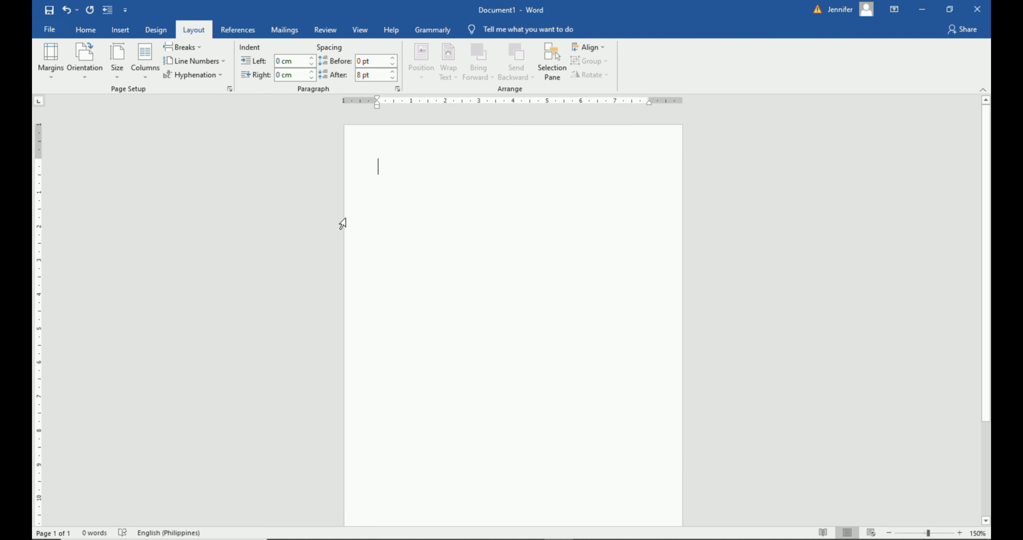
Step: Insert the PDF file "invoice-000002 1" from the C:\PDF folder as an object on the label-sized page
{"action": "left_click", "coordinate": [120, 30]}
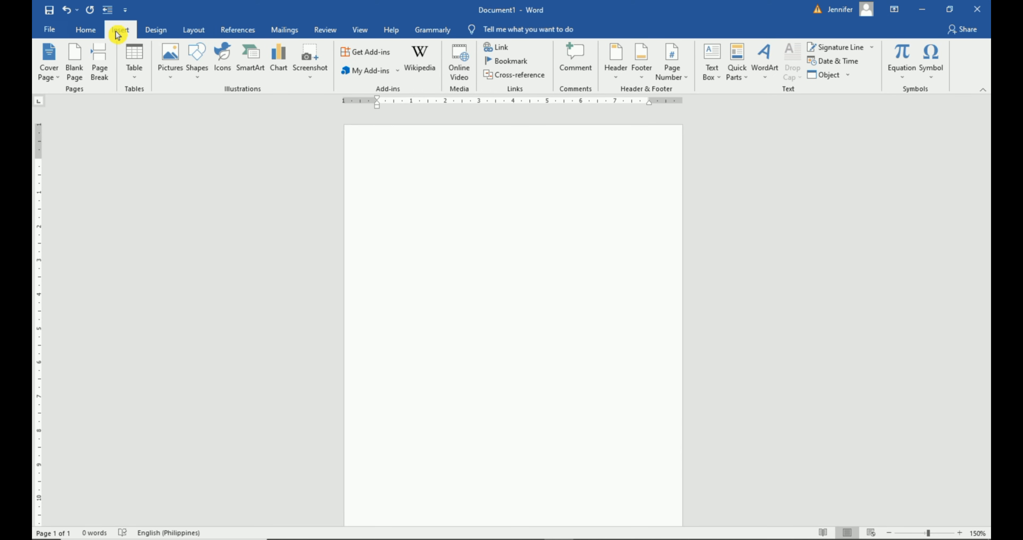
{"action": "left_click", "coordinate": [836, 77]}
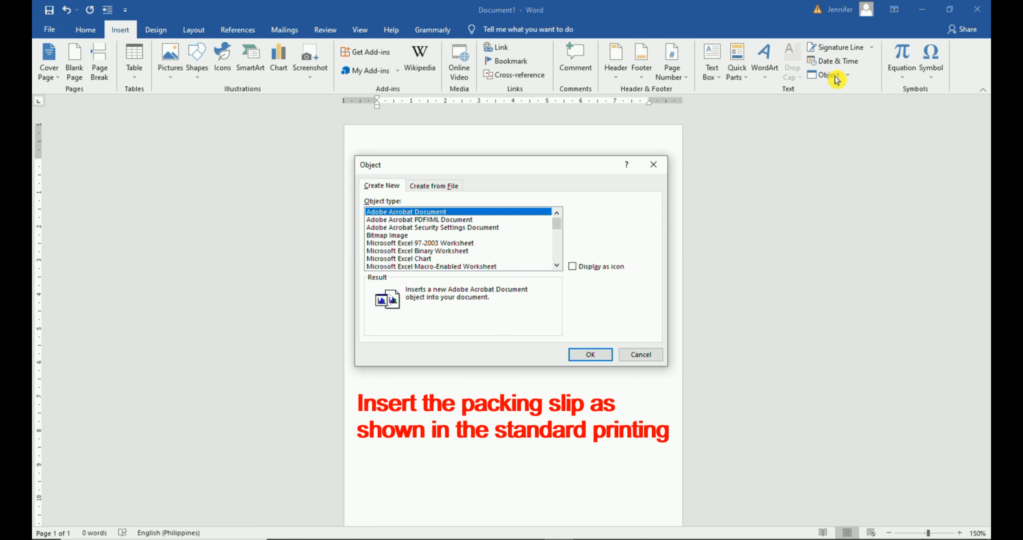
{"action": "left_click", "coordinate": [441, 186]}
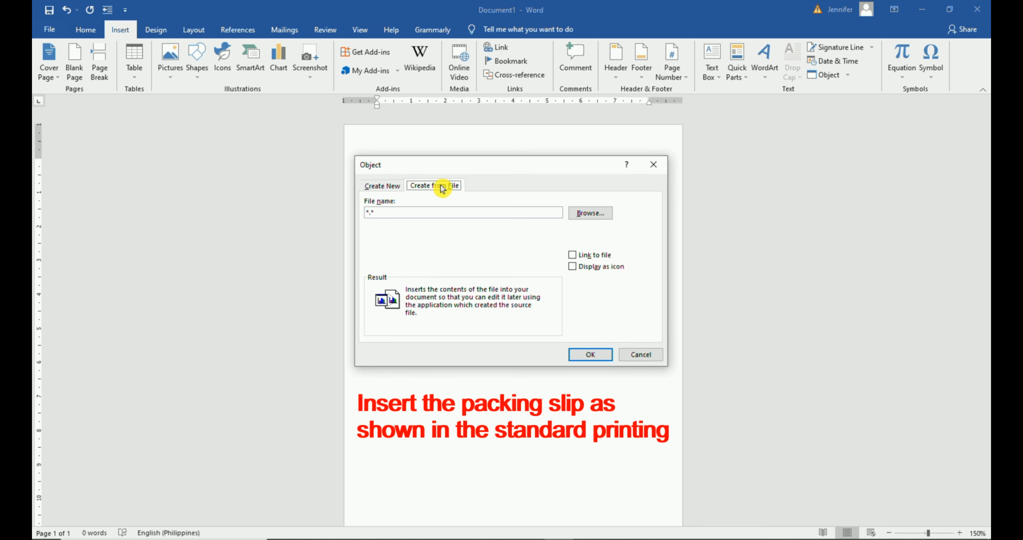
{"action": "left_click", "coordinate": [594, 214]}
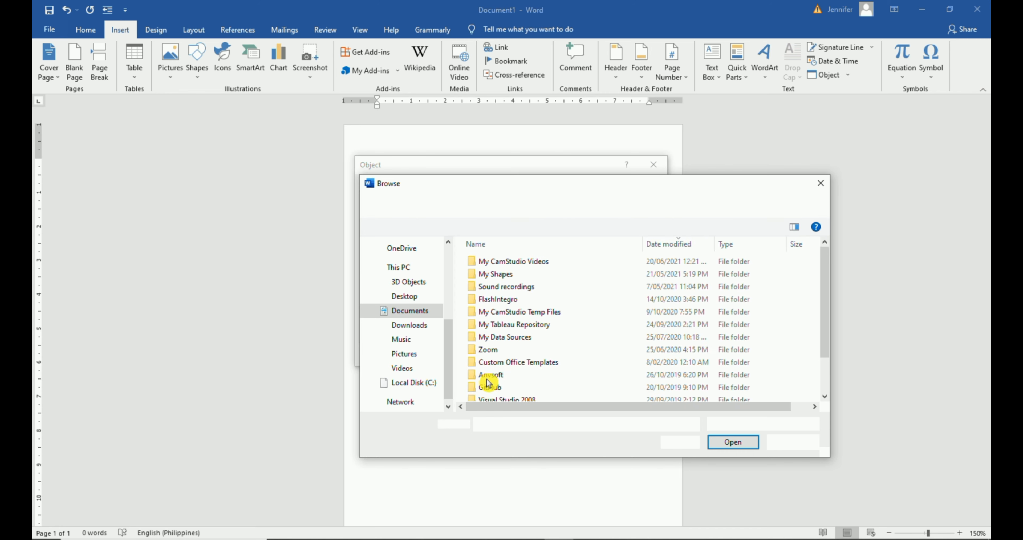
{"action": "left_click", "coordinate": [415, 383]}
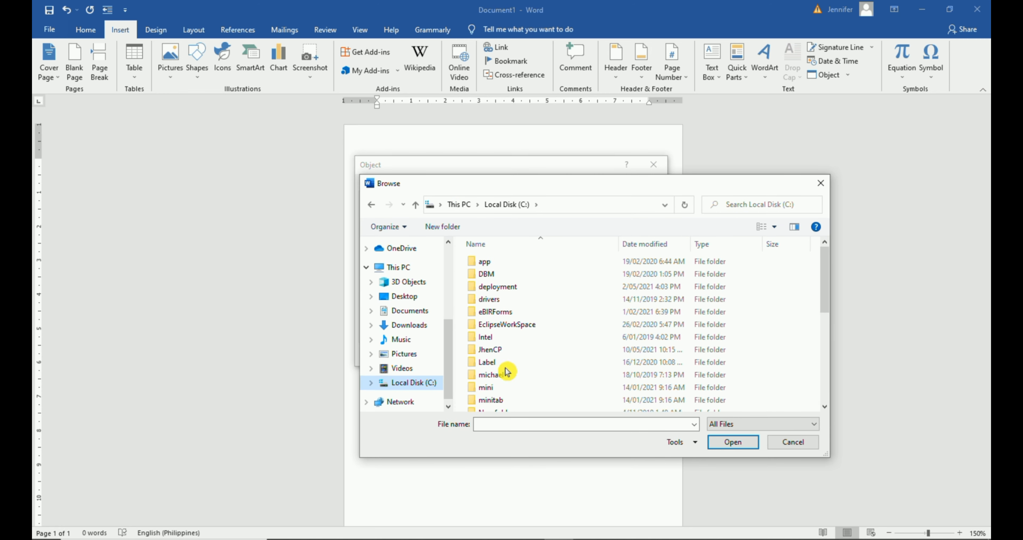
{"action": "scroll", "coordinate": [528, 371], "scroll_direction": "down", "scroll_amount": 1}
{"action": "scroll", "coordinate": [541, 369], "scroll_direction": "down", "scroll_amount": 1}
{"action": "double_click", "coordinate": [541, 367]}
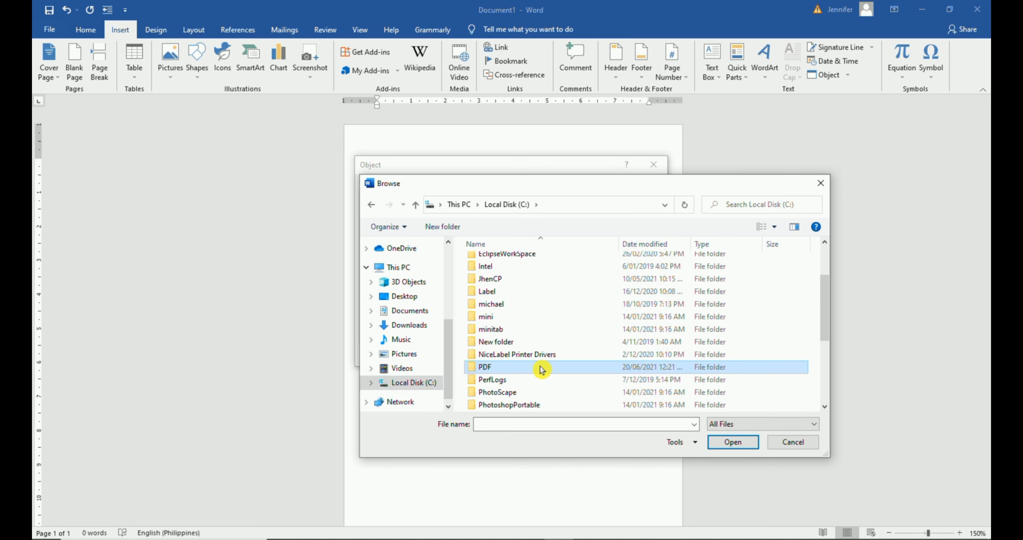
{"action": "left_click", "coordinate": [512, 312]}
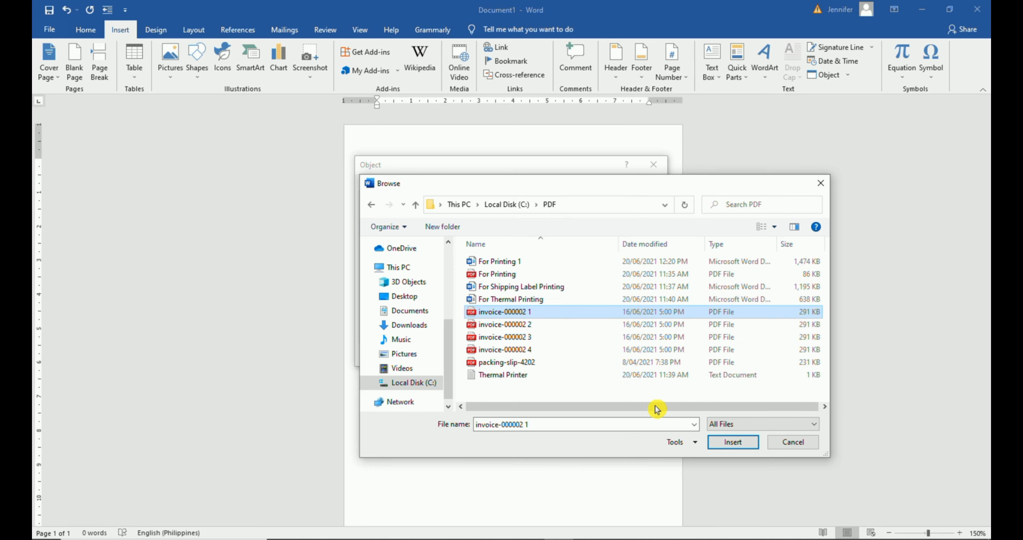
{"action": "left_click", "coordinate": [734, 443]}
{"action": "left_click", "coordinate": [590, 354]}
Step: Set the absolute height of the inserted invoice object to 12.28 cm
{"action": "scroll", "coordinate": [596, 357], "scroll_direction": "down", "scroll_amount": 3}
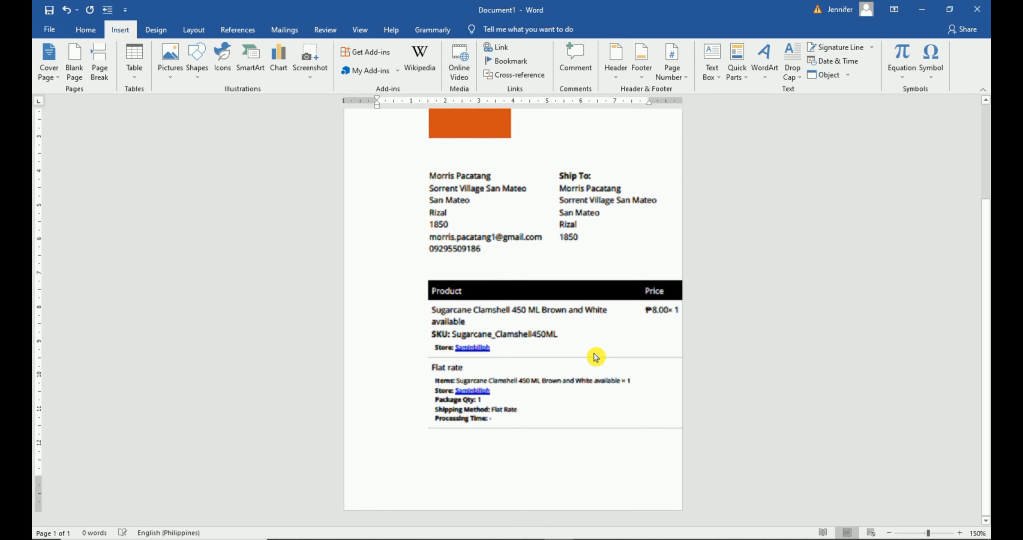
{"action": "right_click", "coordinate": [559, 342]}
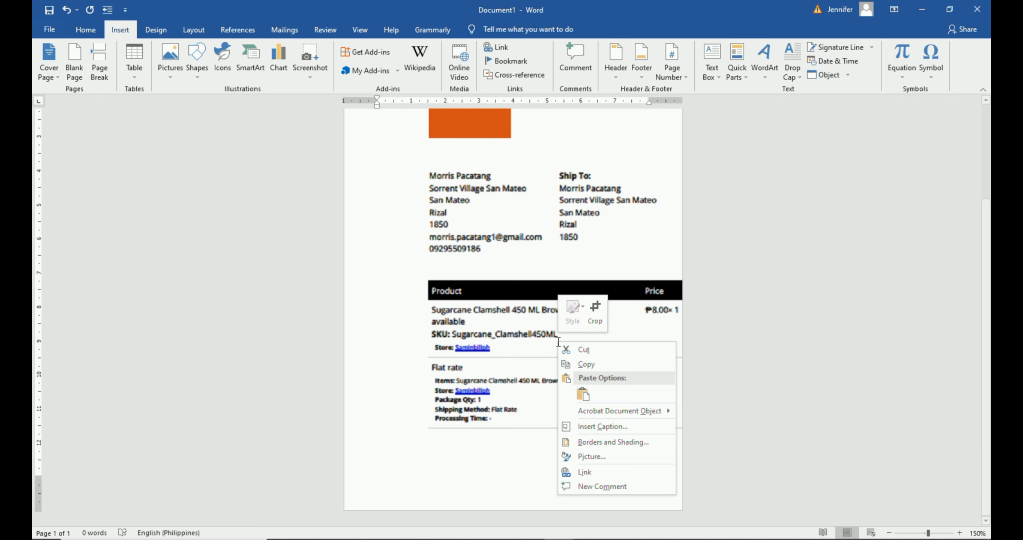
{"action": "left_click", "coordinate": [611, 457]}
{"action": "left_click", "coordinate": [771, 196]}
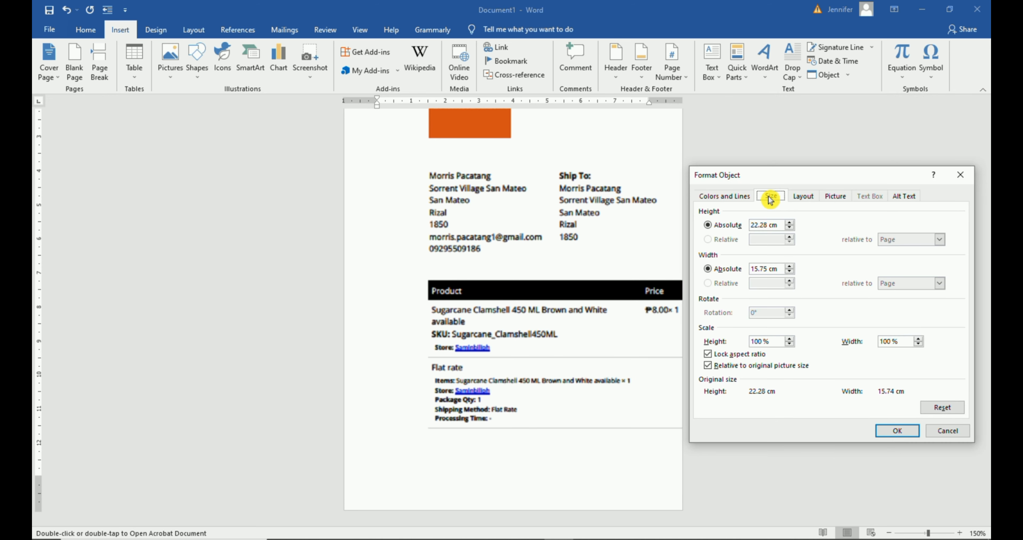
{"action": "left_click", "coordinate": [782, 225]}
{"action": "type", "text": "12.28"}
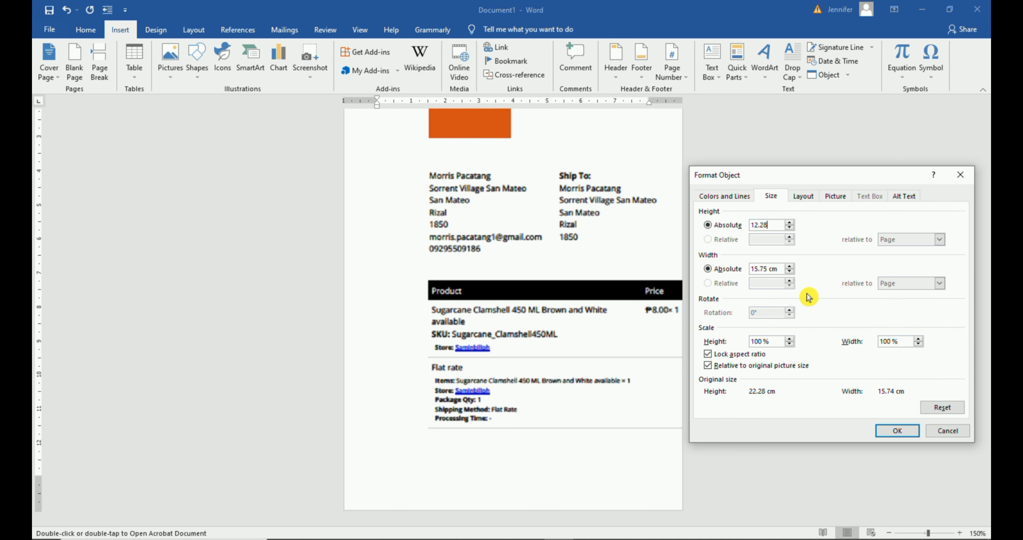
{"action": "left_click", "coordinate": [895, 435]}
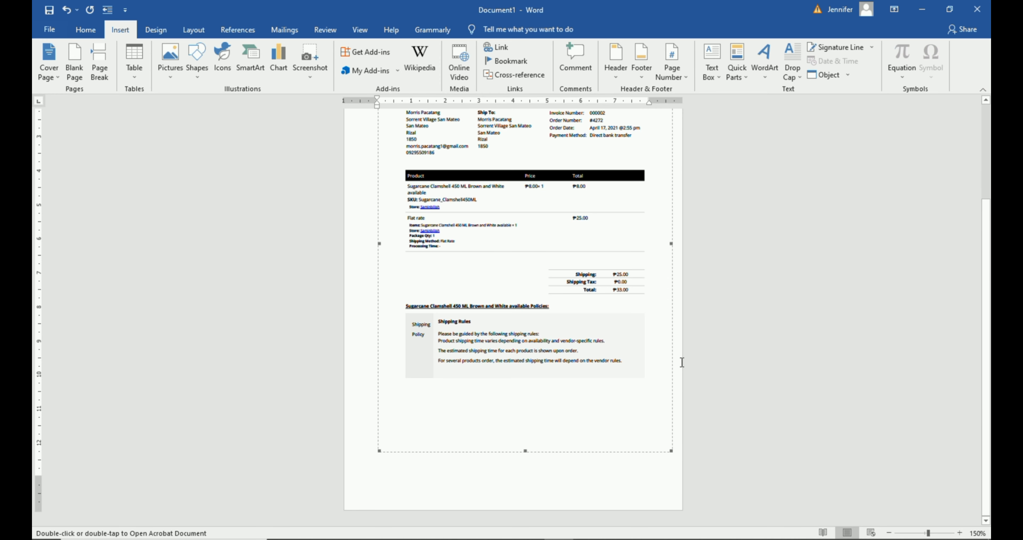
Step: Insert a page break after the resized invoice, removing the surplus break so that only one blank second page follows
{"action": "left_click", "coordinate": [680, 362]}
{"action": "scroll", "coordinate": [680, 362], "scroll_direction": "up", "scroll_amount": 3}
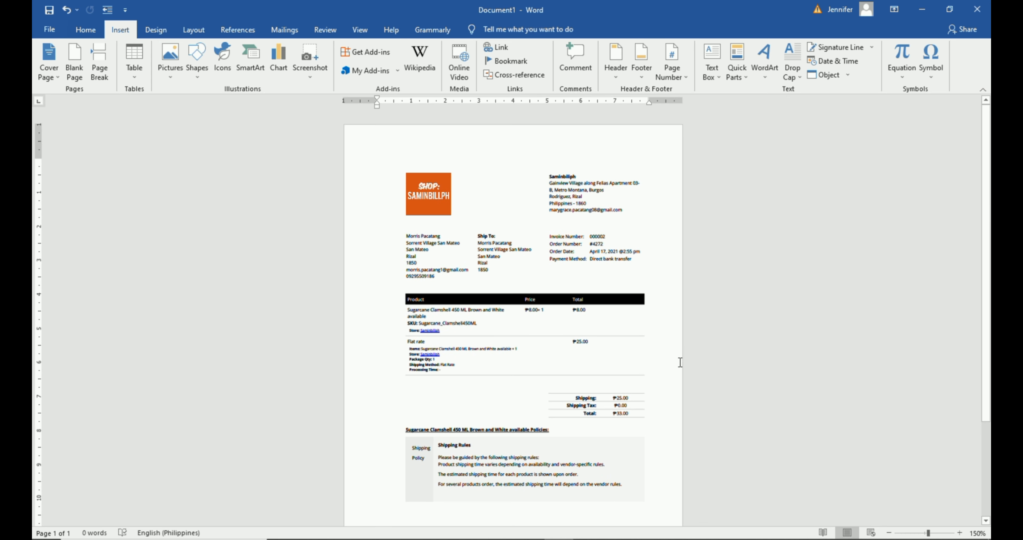
{"action": "scroll", "coordinate": [680, 362], "scroll_direction": "down", "scroll_amount": 3}
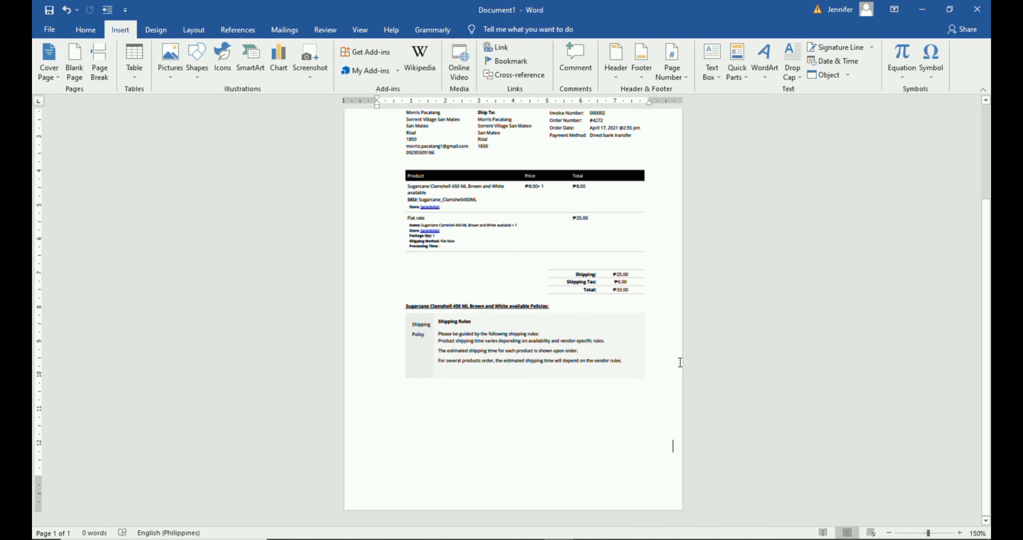
{"action": "key", "text": "ctrl+Return"}
{"action": "key", "text": "ctrl+Return"}
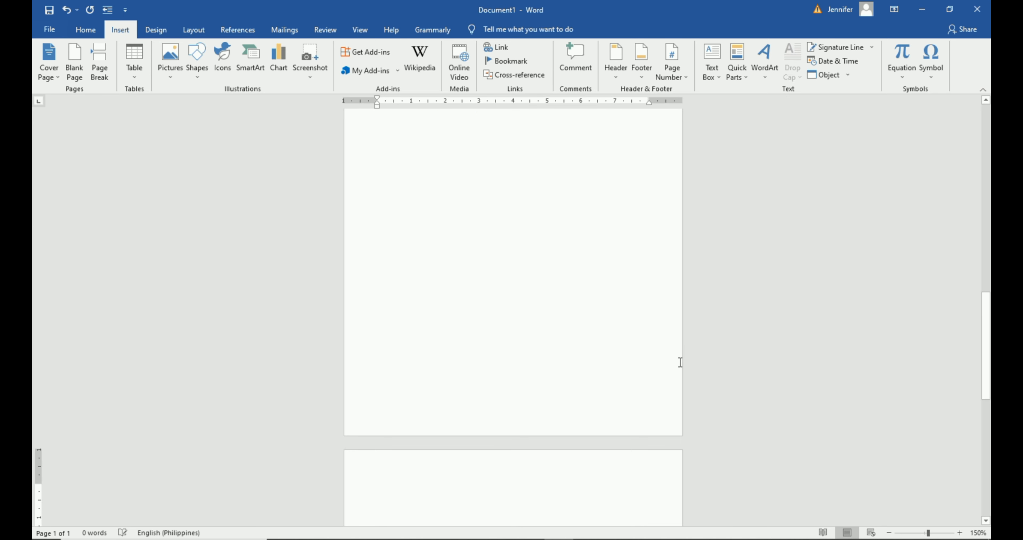
{"action": "scroll", "coordinate": [619, 349], "scroll_direction": "up", "scroll_amount": 6}
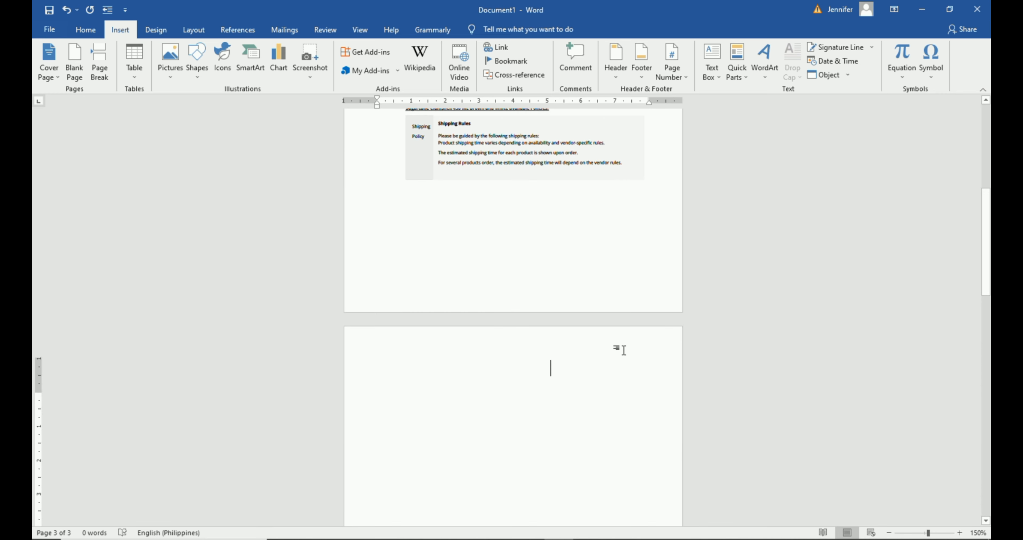
{"action": "key", "text": "BackSpace"}
{"action": "key", "text": "BackSpace"}
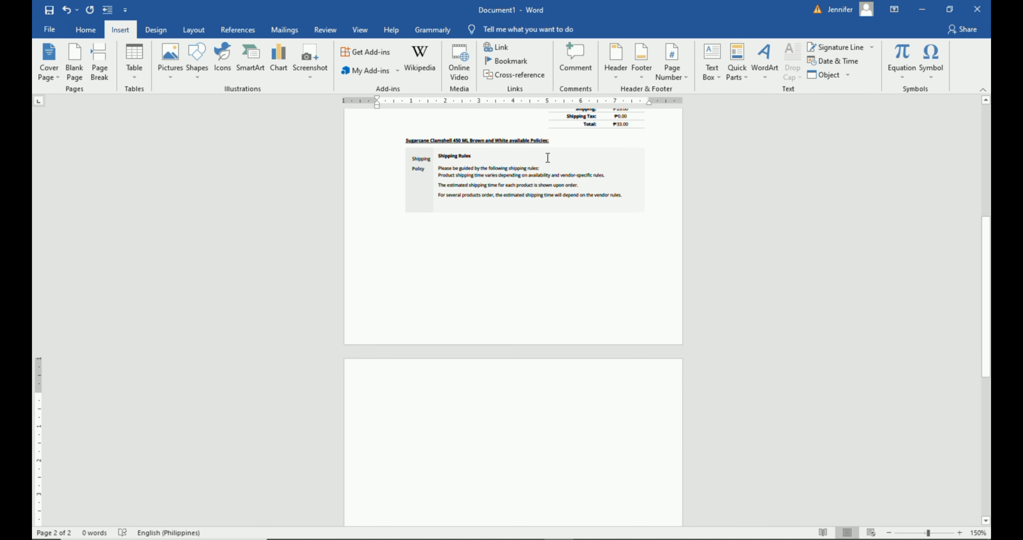
{"action": "left_click", "coordinate": [826, 75]}
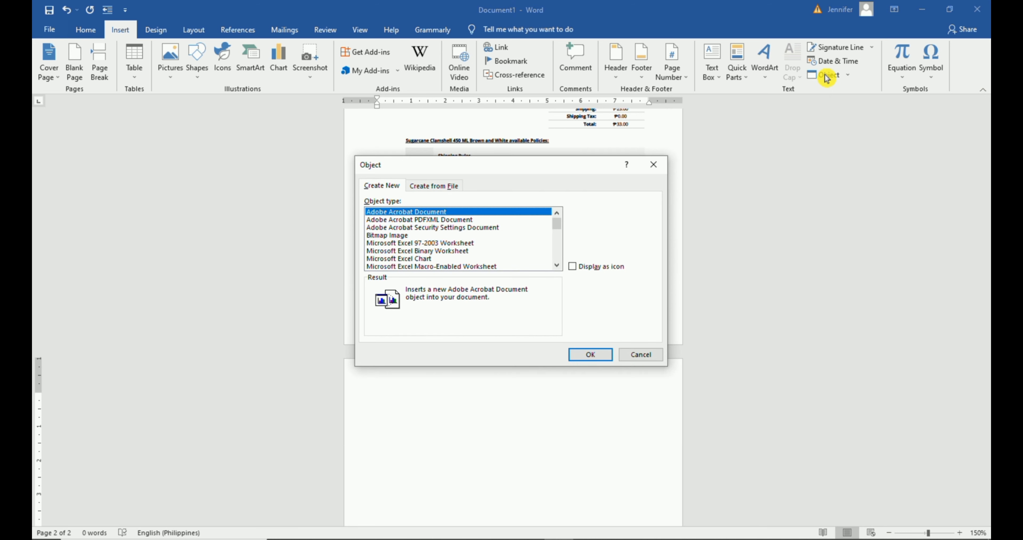
{"action": "left_click", "coordinate": [439, 186]}
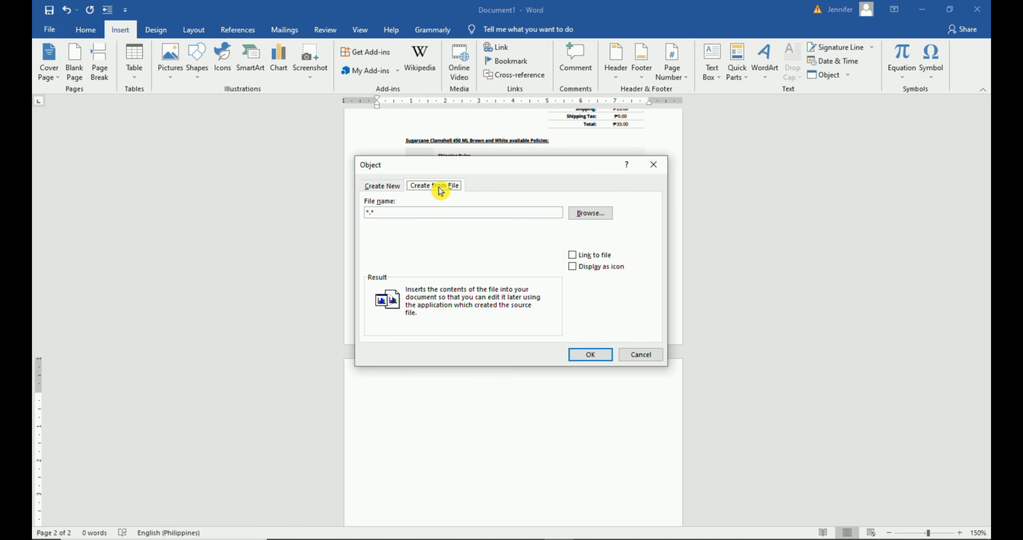
{"action": "left_click", "coordinate": [587, 212]}
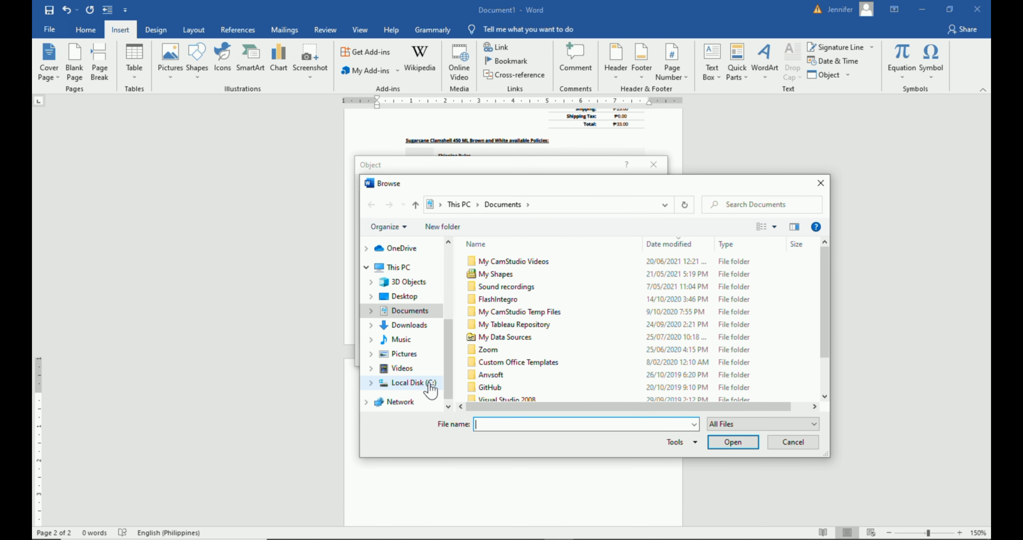
{"action": "left_click", "coordinate": [427, 385]}
{"action": "double_click", "coordinate": [501, 349]}
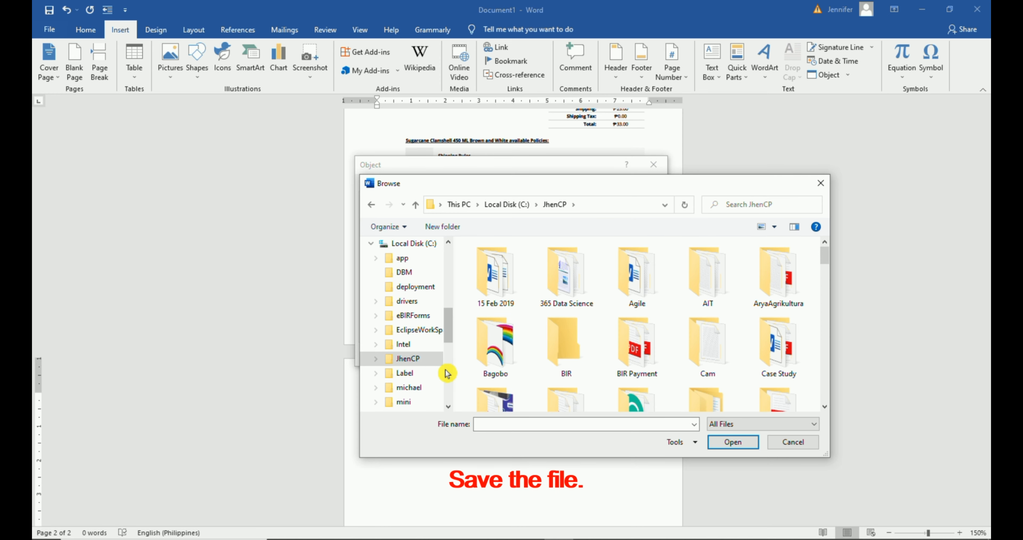
{"action": "left_click", "coordinate": [794, 441]}
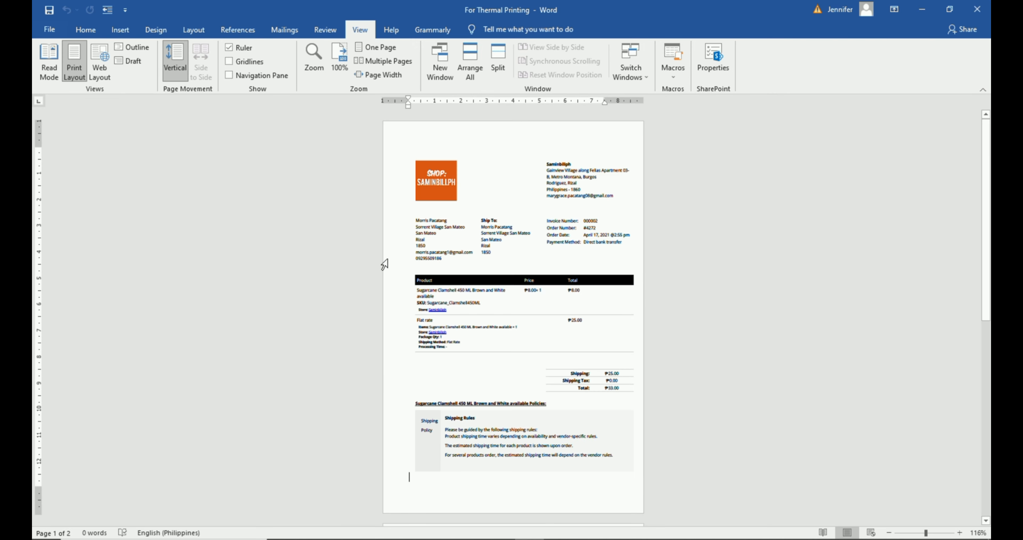
Step: Print one copy of all pages of "For Thermal Printing" on the Gprinter GP-1324D_A, checking the paper size BEST Express 100 x 150
{"action": "left_click", "coordinate": [50, 29]}
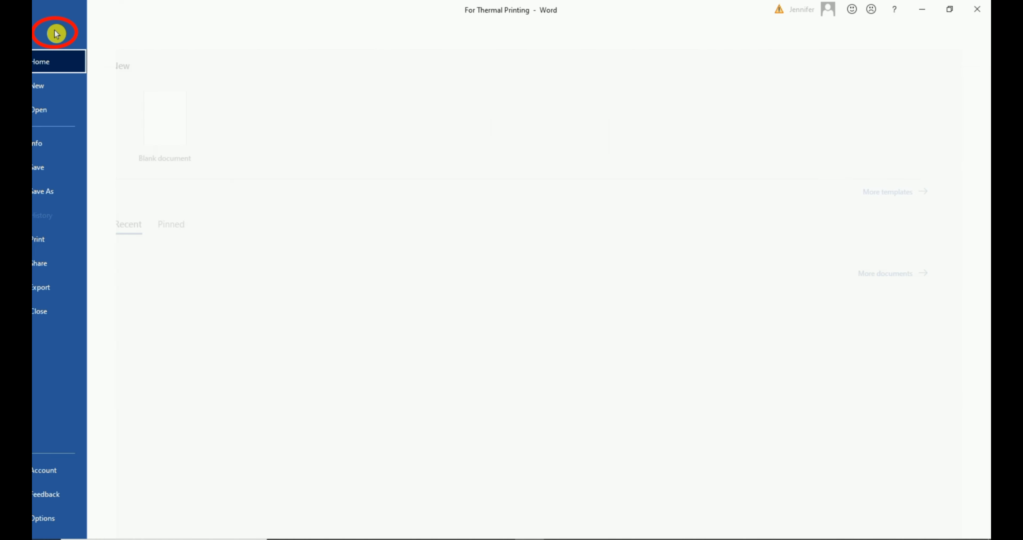
{"action": "left_click", "coordinate": [68, 238]}
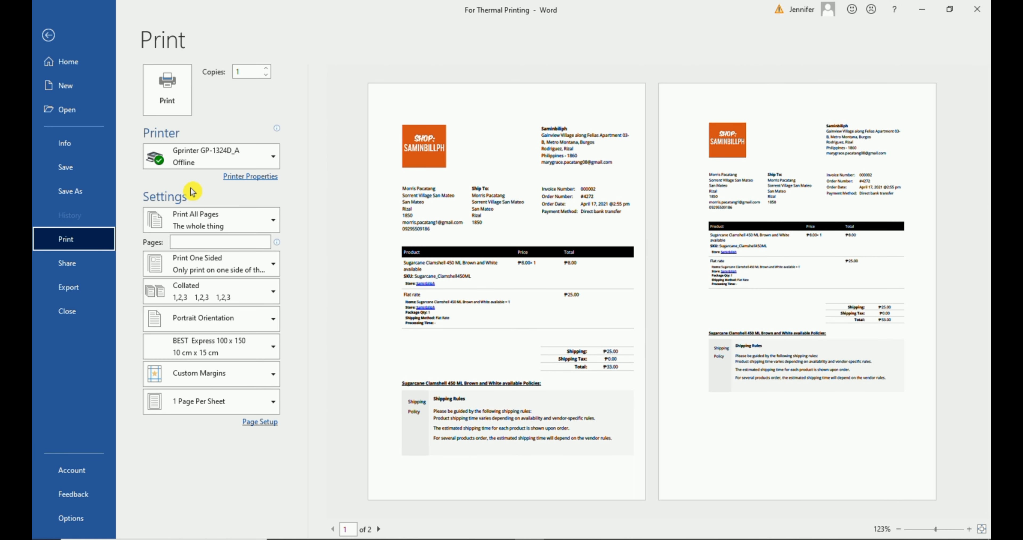
{"action": "left_click", "coordinate": [274, 348]}
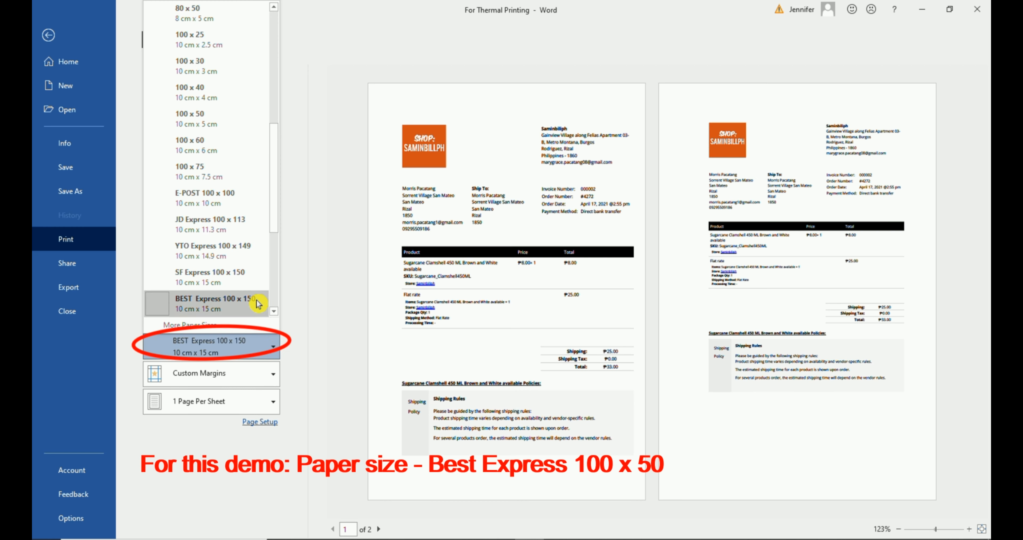
{"action": "left_click", "coordinate": [284, 346]}
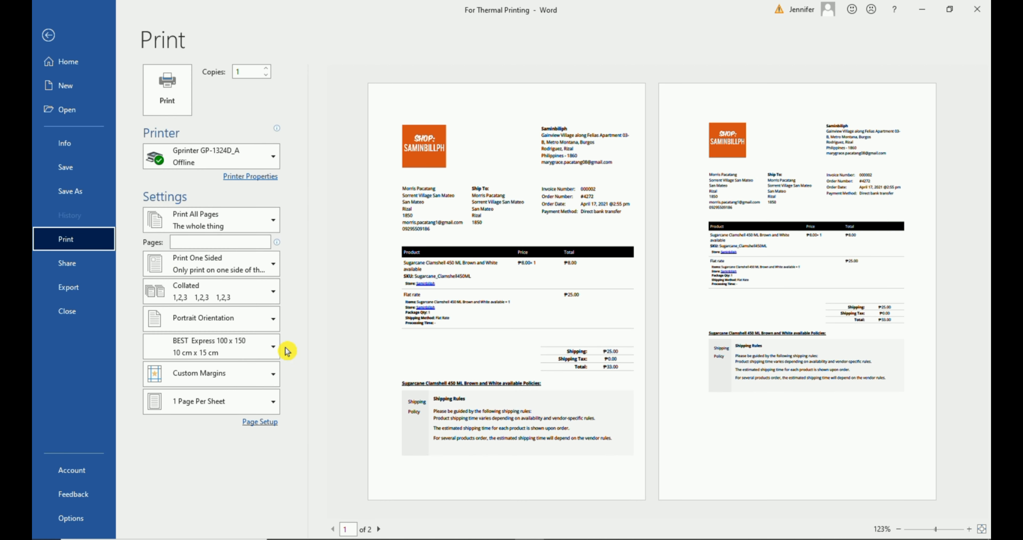
{"action": "mouse_move", "coordinate": [262, 162]}
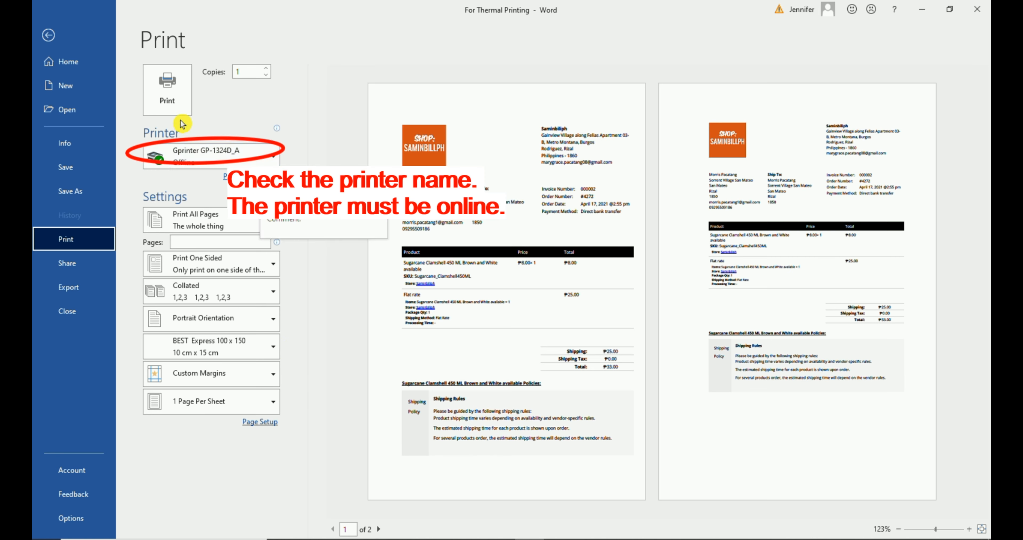
{"action": "left_click", "coordinate": [181, 101]}
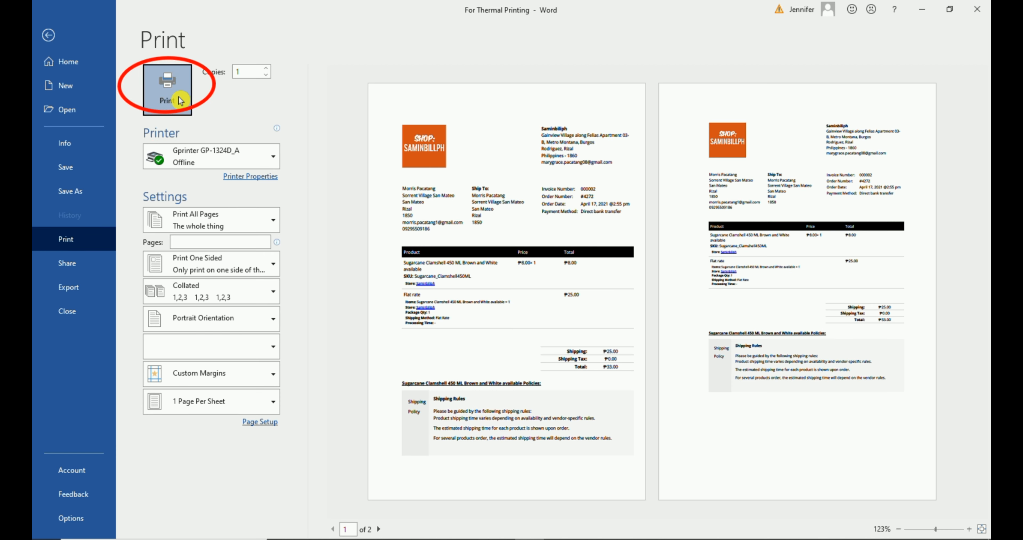